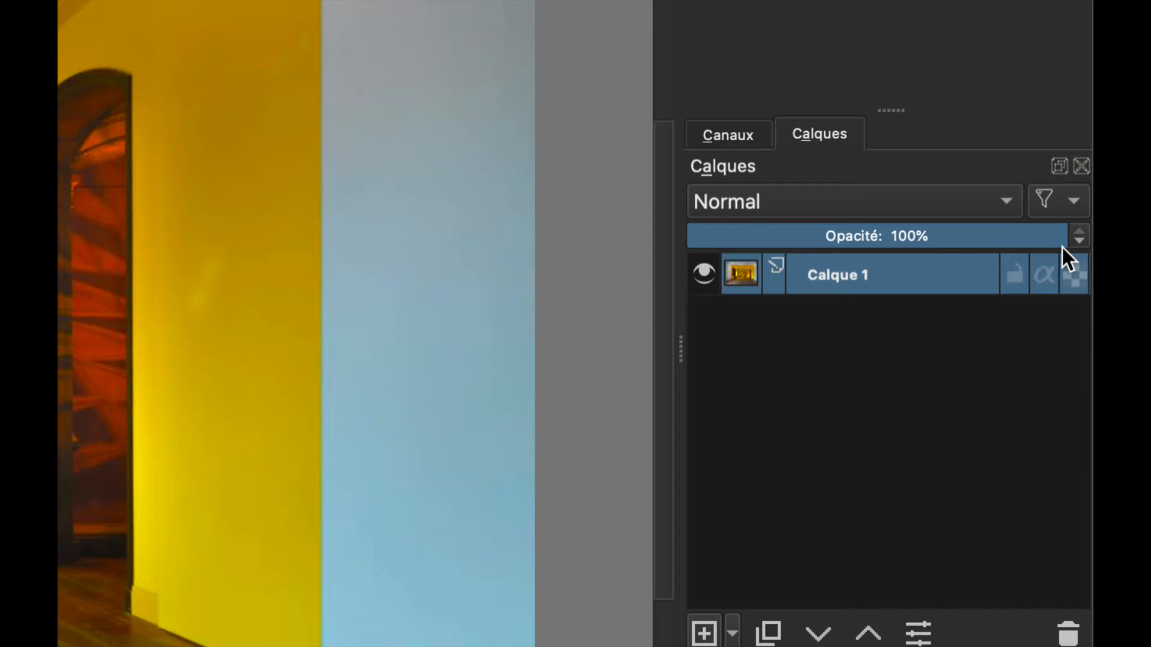
View the list of blending modes offered for the gallery photo's layer
click(774, 201)
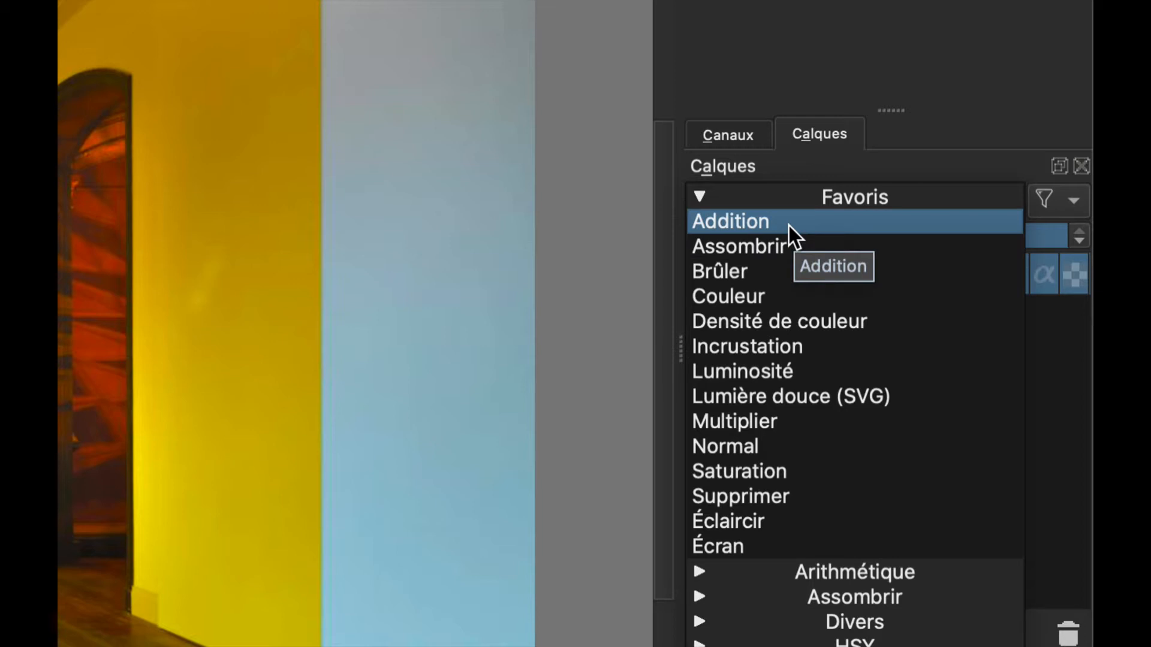
click(744, 181)
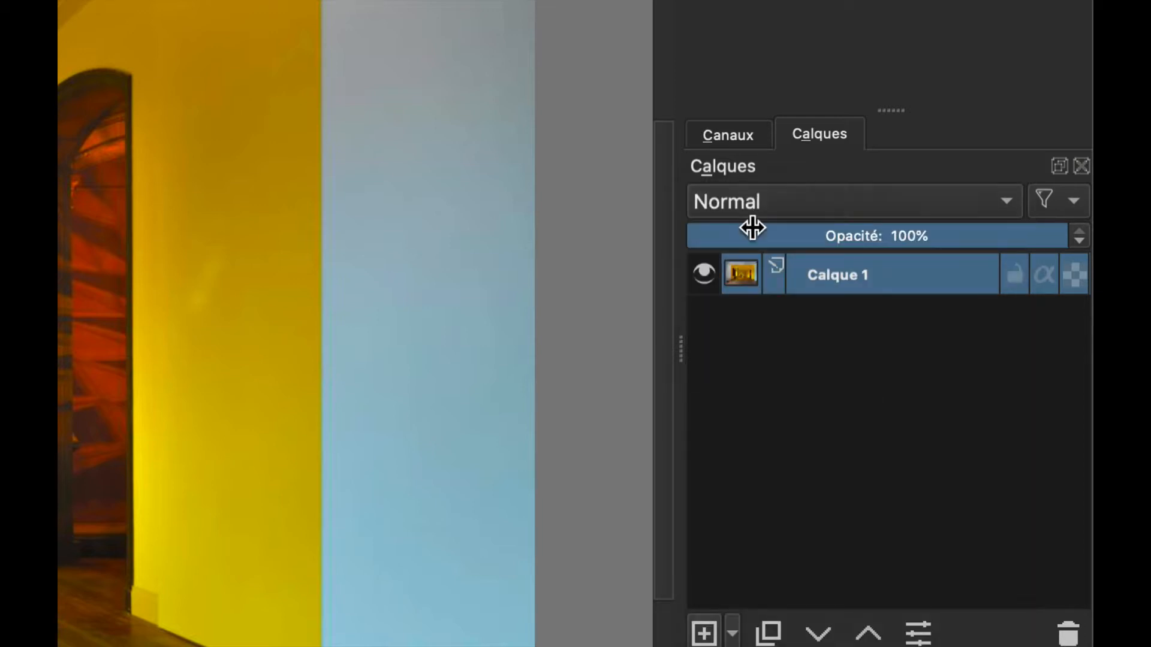
mouse_move(713, 293)
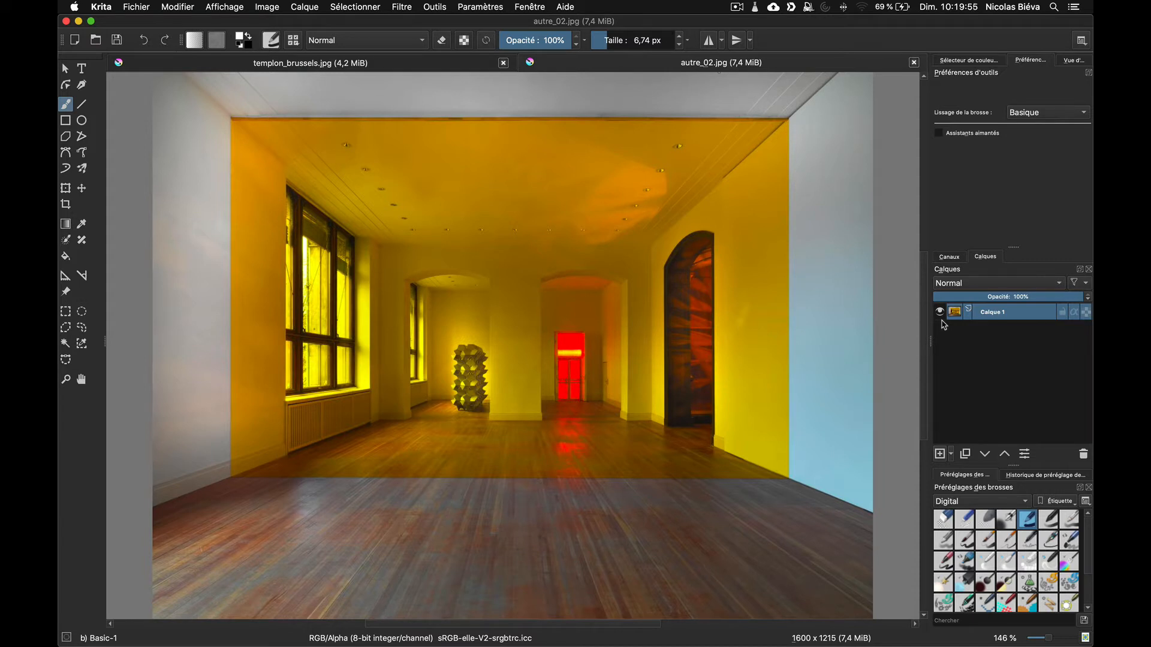
Switch to Chrome and search Google for "modes mélange krita" in a new tab
mouse_move(62, 326)
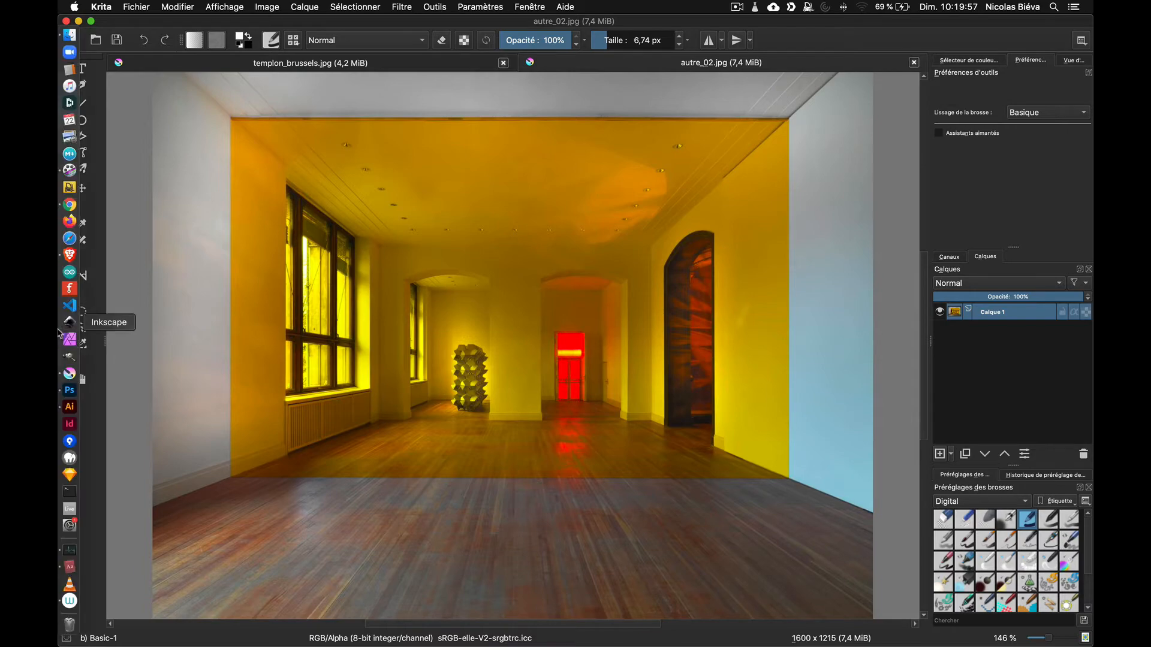
click(69, 204)
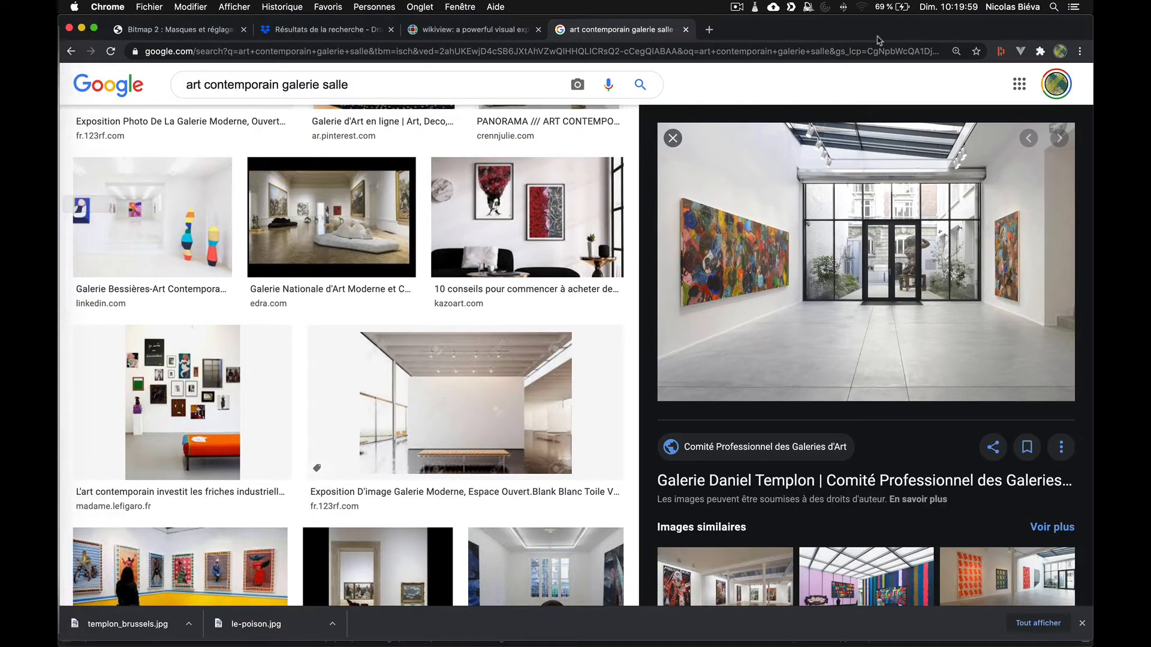
click(707, 30)
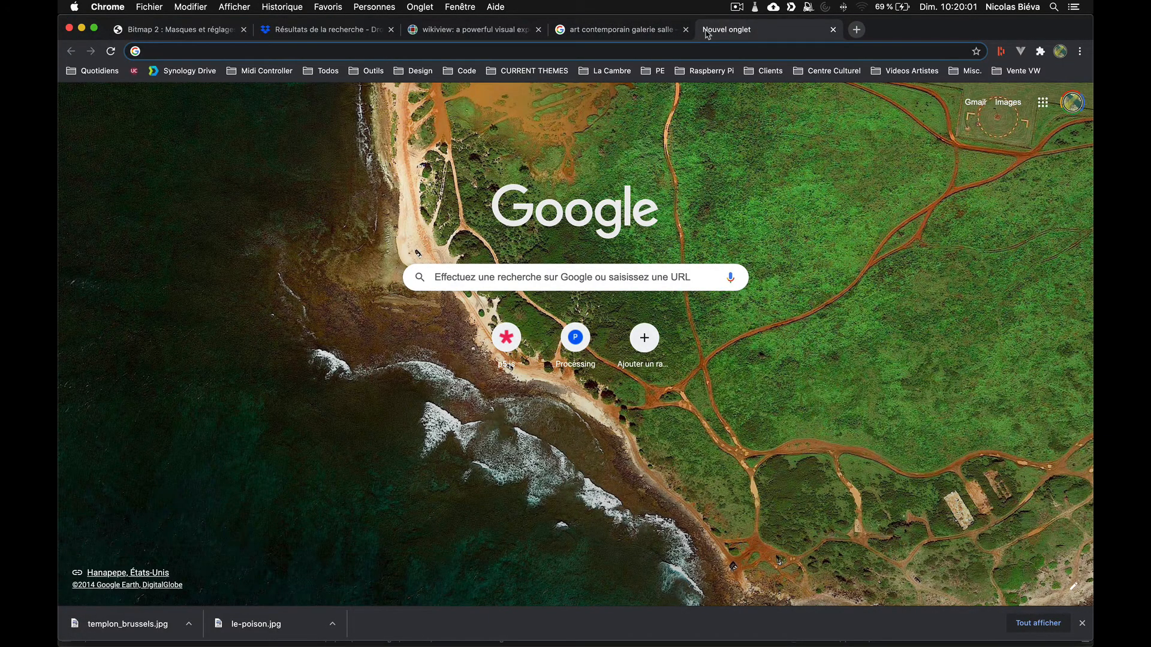
text(modes mélan)
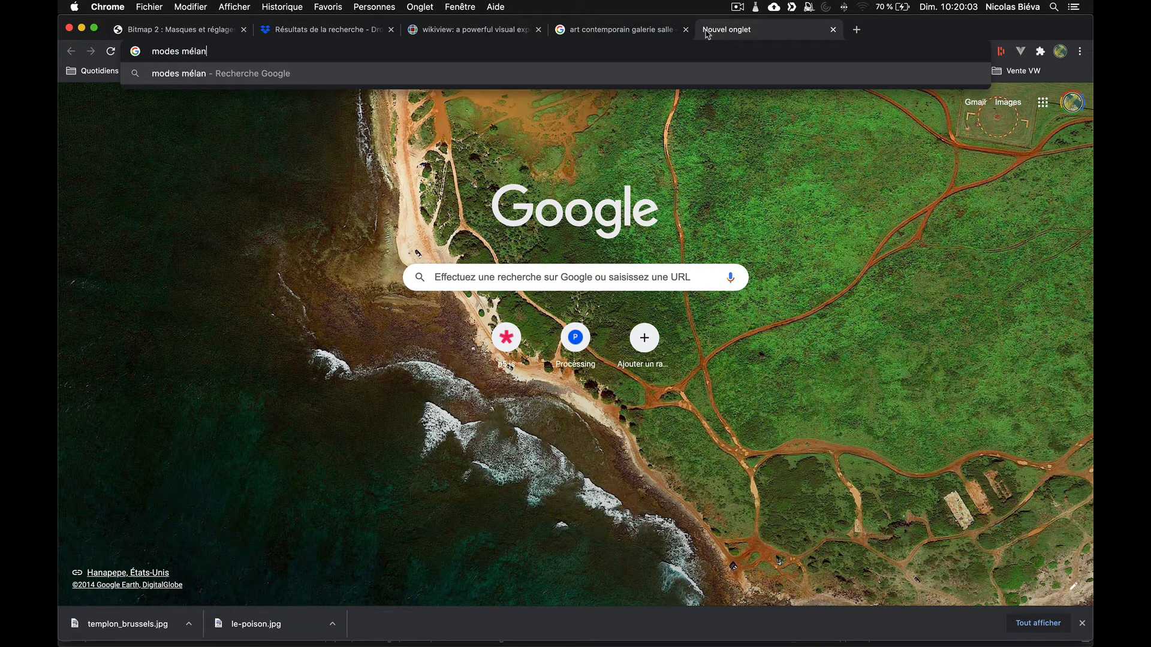
text(ge krita)
key(Return)
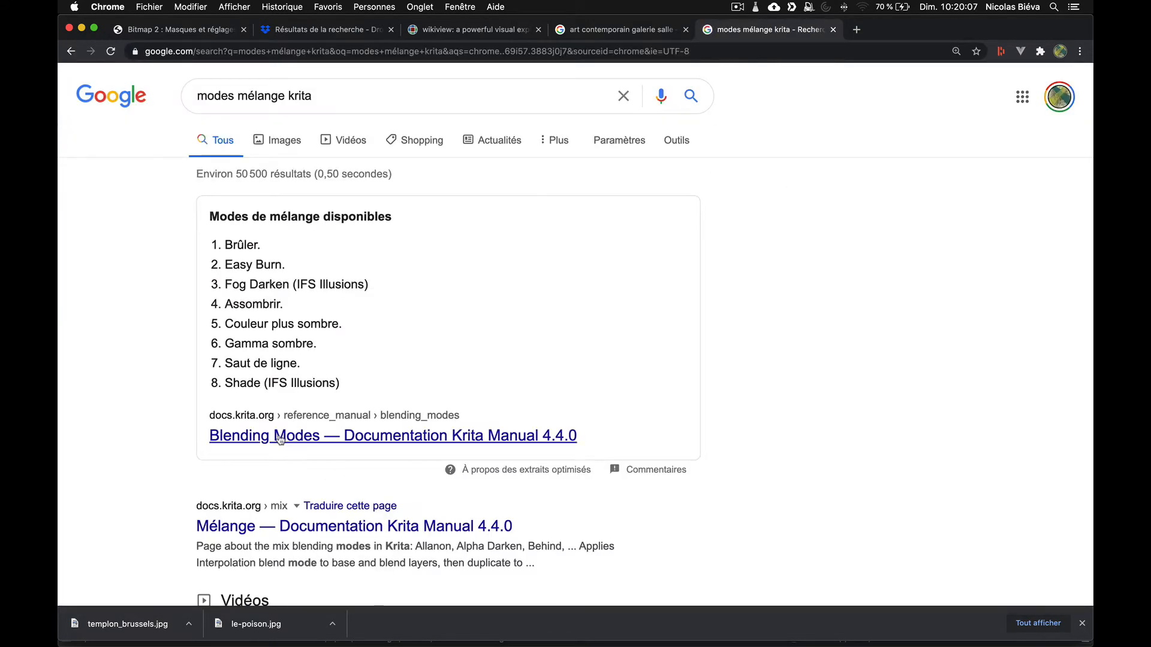
Open the Krita manual's Blending Modes result in a new tab and skim its lists of modes
right_click(281, 440)
click(300, 442)
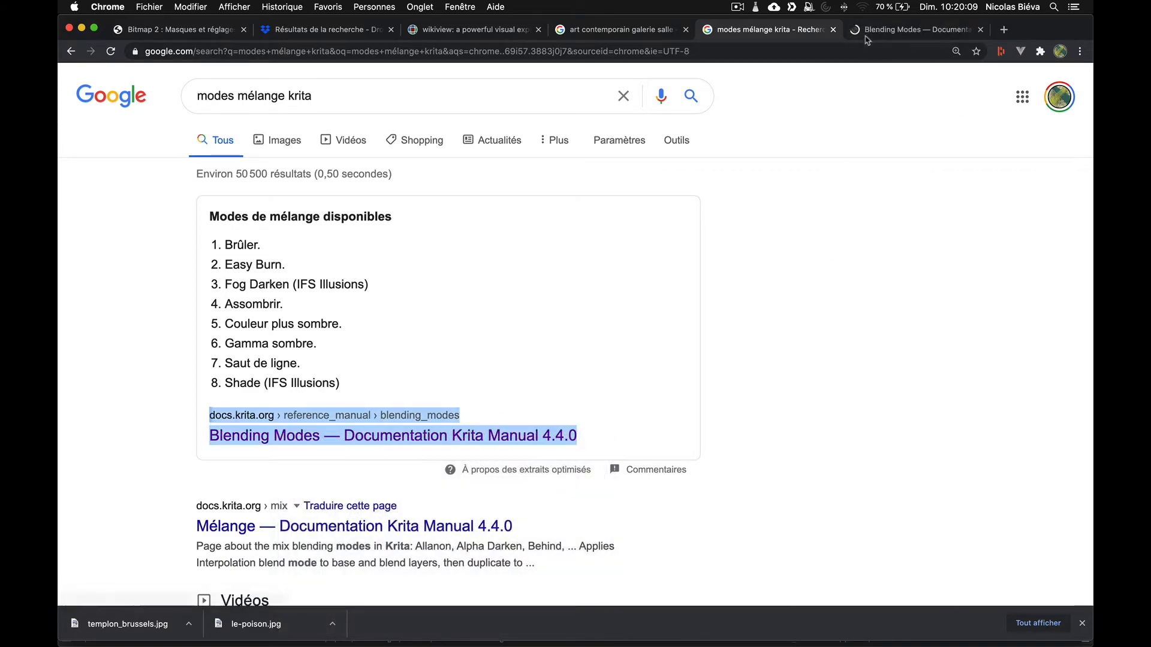
click(866, 35)
scroll(783, 324, down, 10)
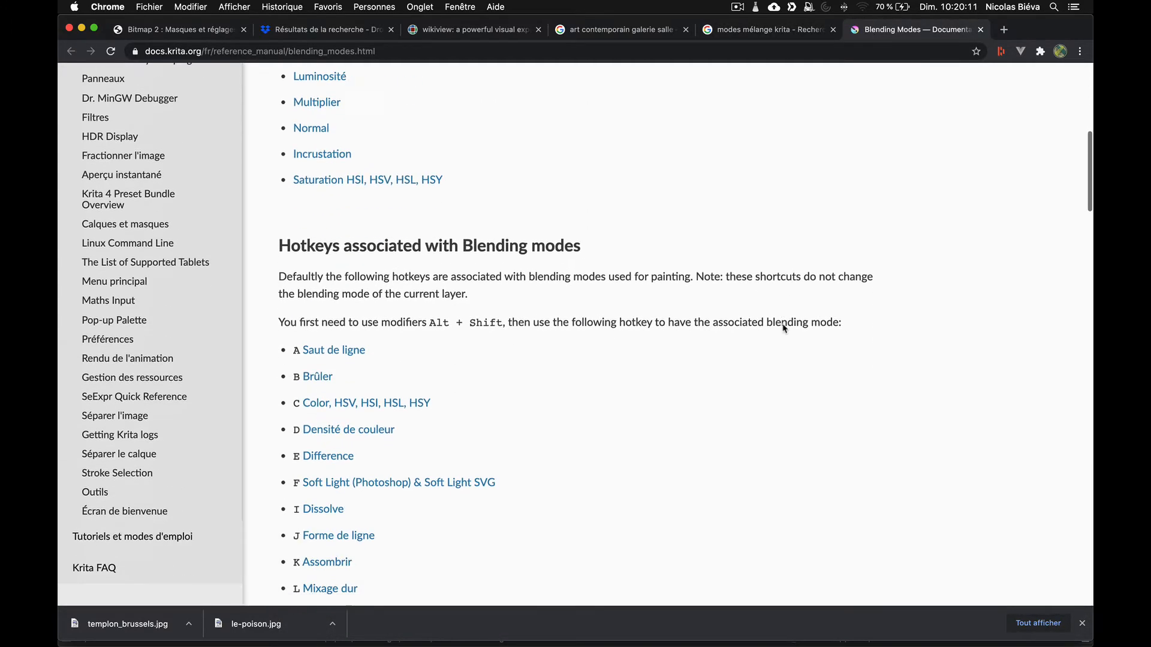
scroll(784, 328, down, 10)
scroll(453, 348, up, 20)
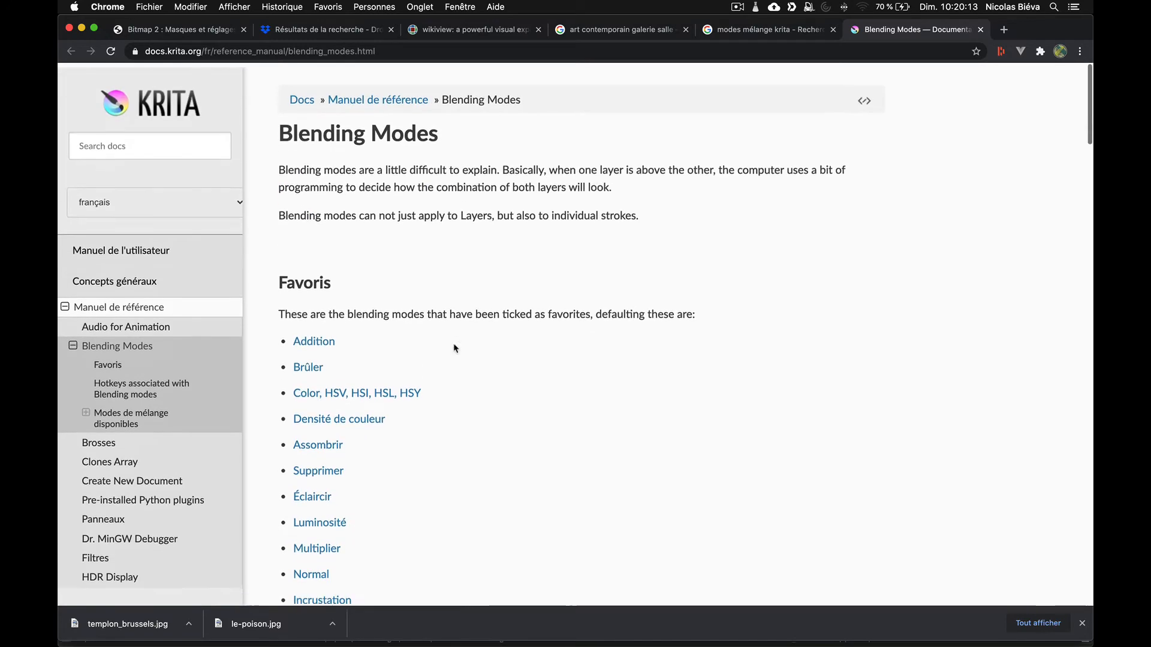
Open the Addition entry and examine the arithmetic blending mode examples, from Addition through Subtract
click(328, 342)
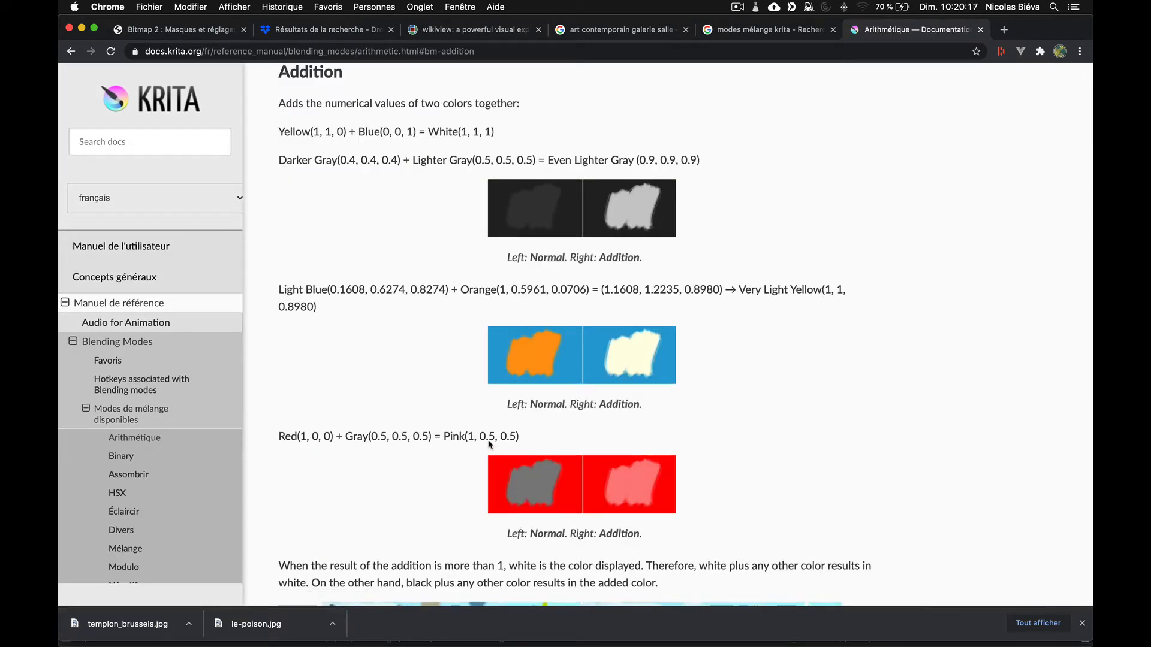
scroll(489, 444, down, 15)
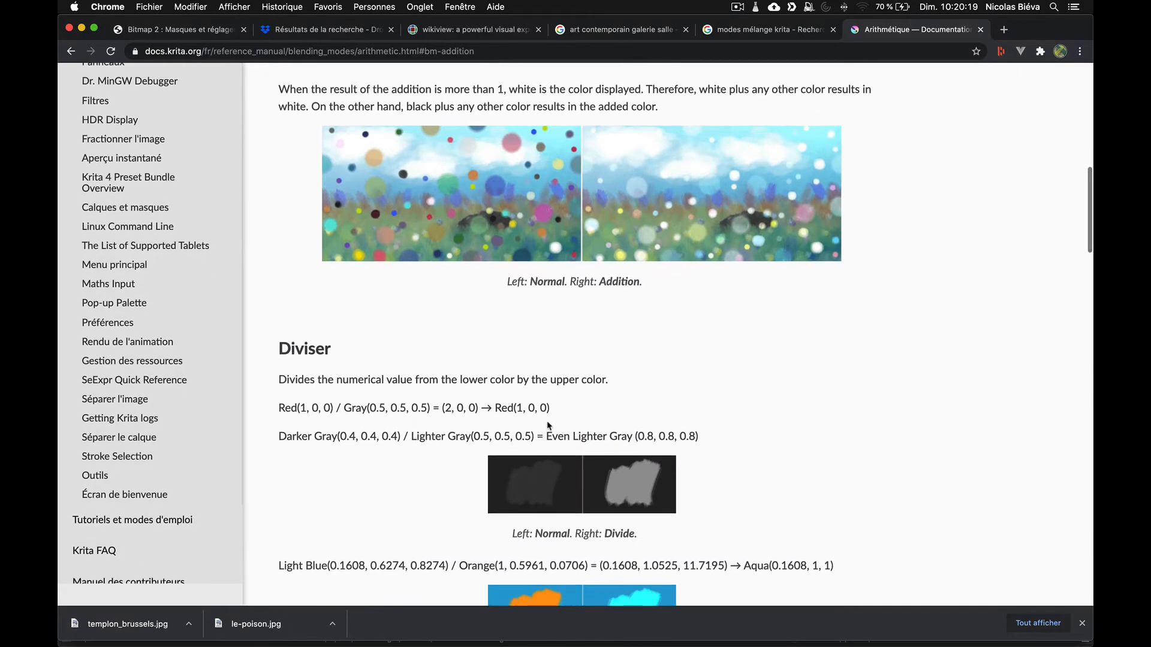
scroll(547, 425, down, 20)
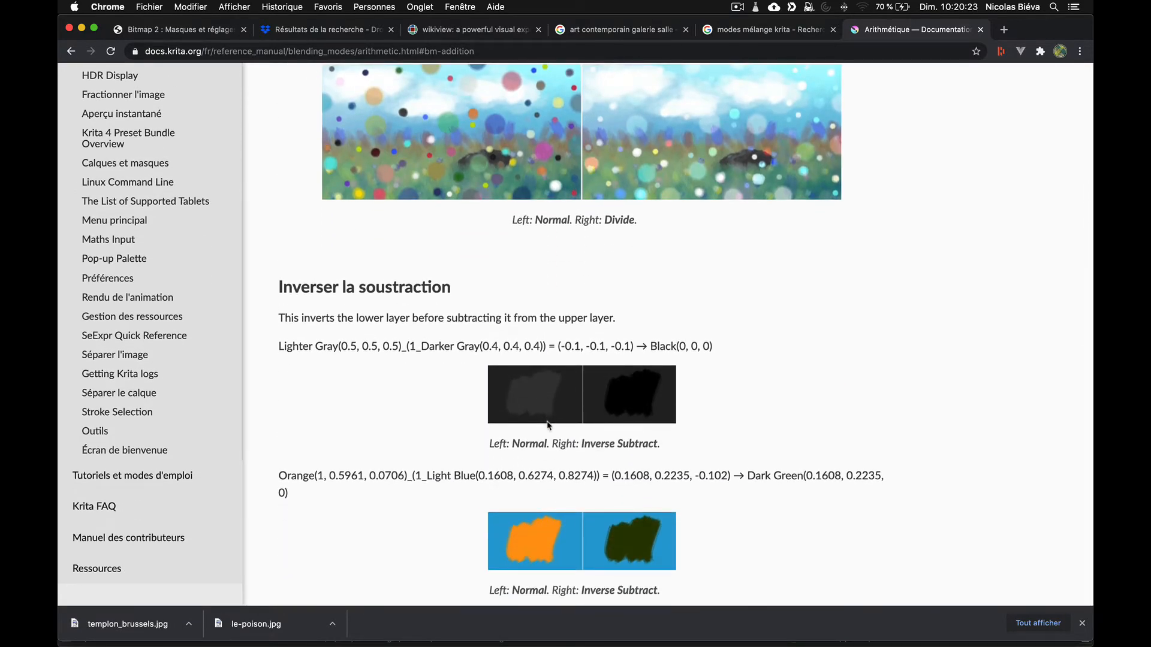
scroll(547, 426, down, 20)
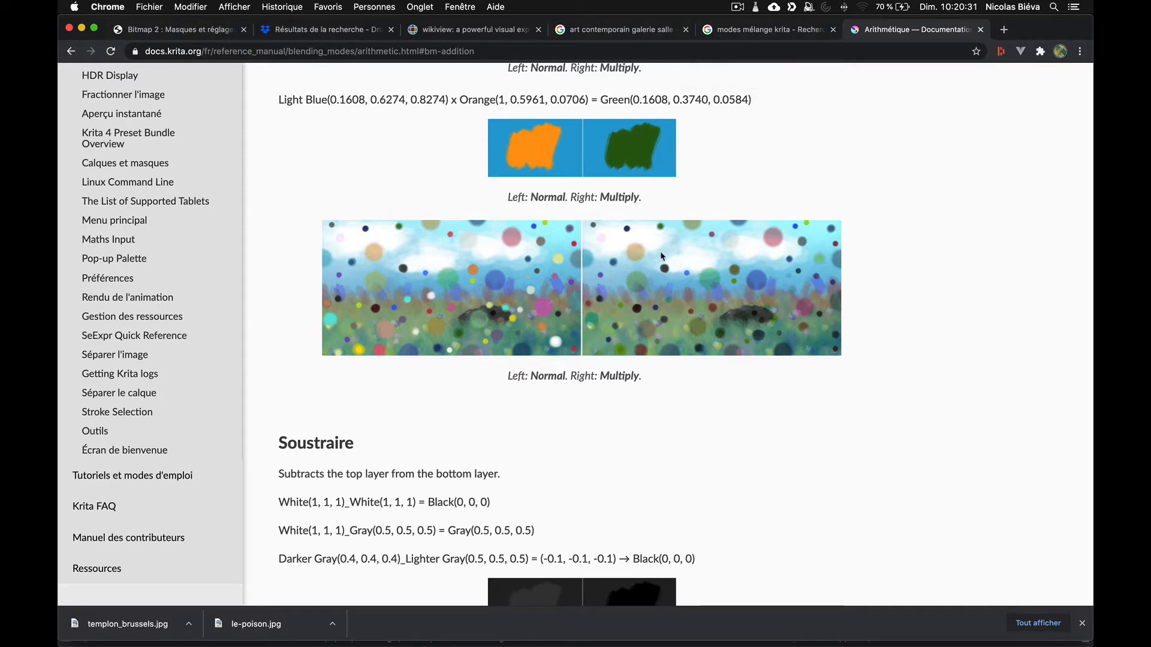
scroll(661, 257, down, 7)
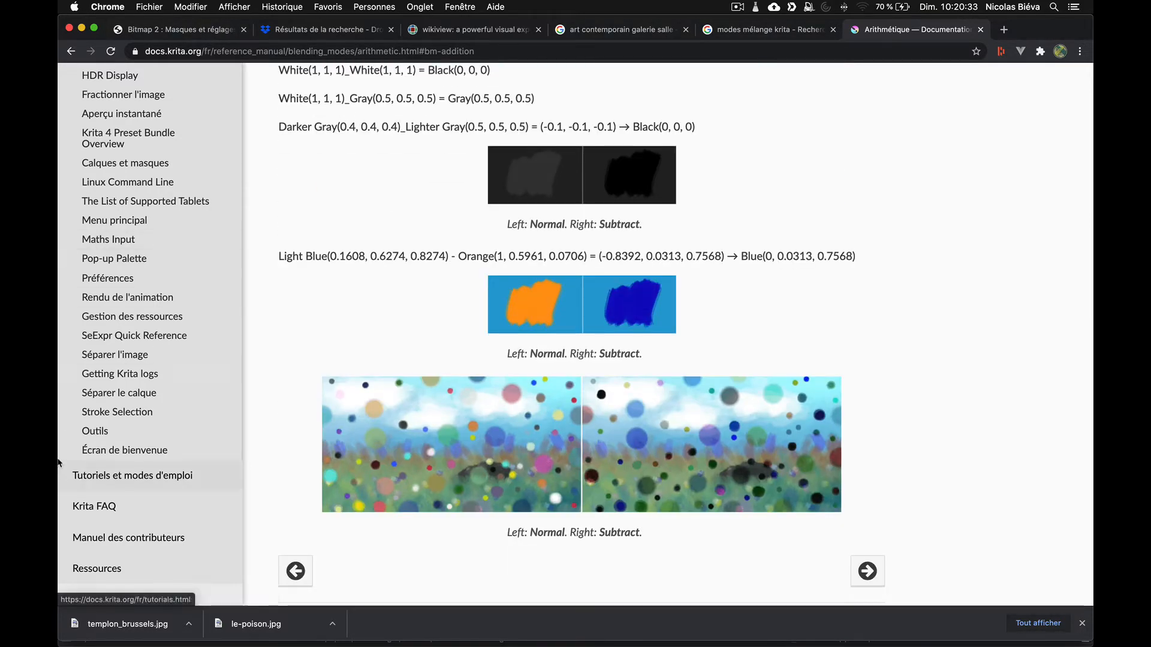
Return to Krita and examine the favourite blending modes available for the layer of autre_02.jpg
mouse_move(60, 459)
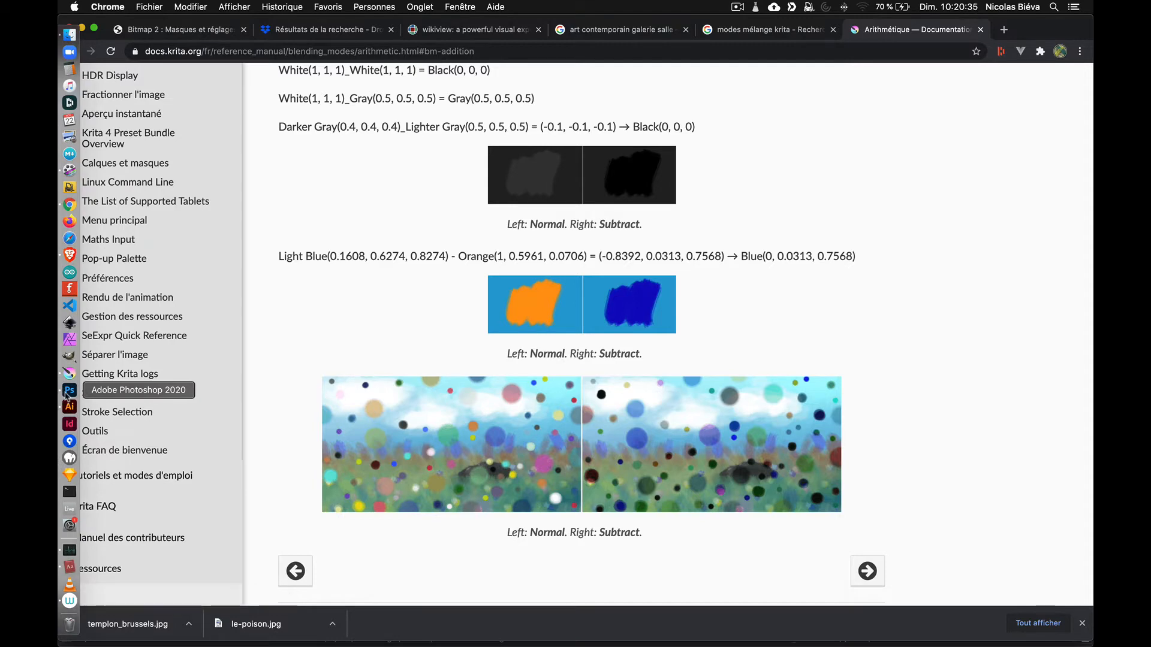
click(69, 373)
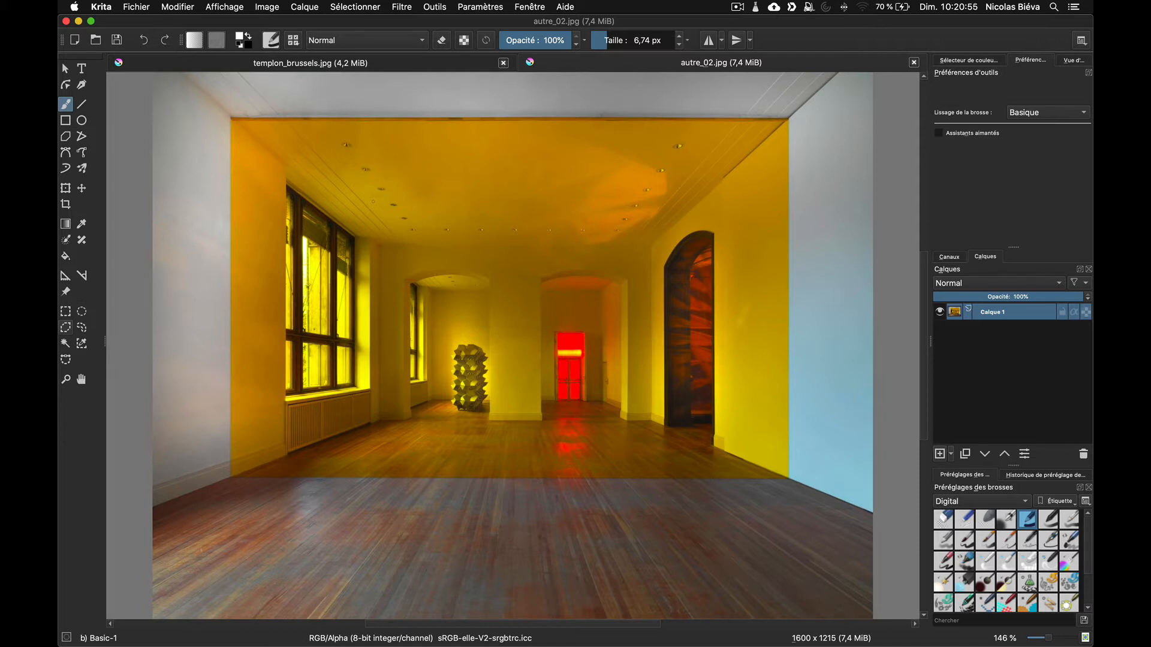
click(1000, 284)
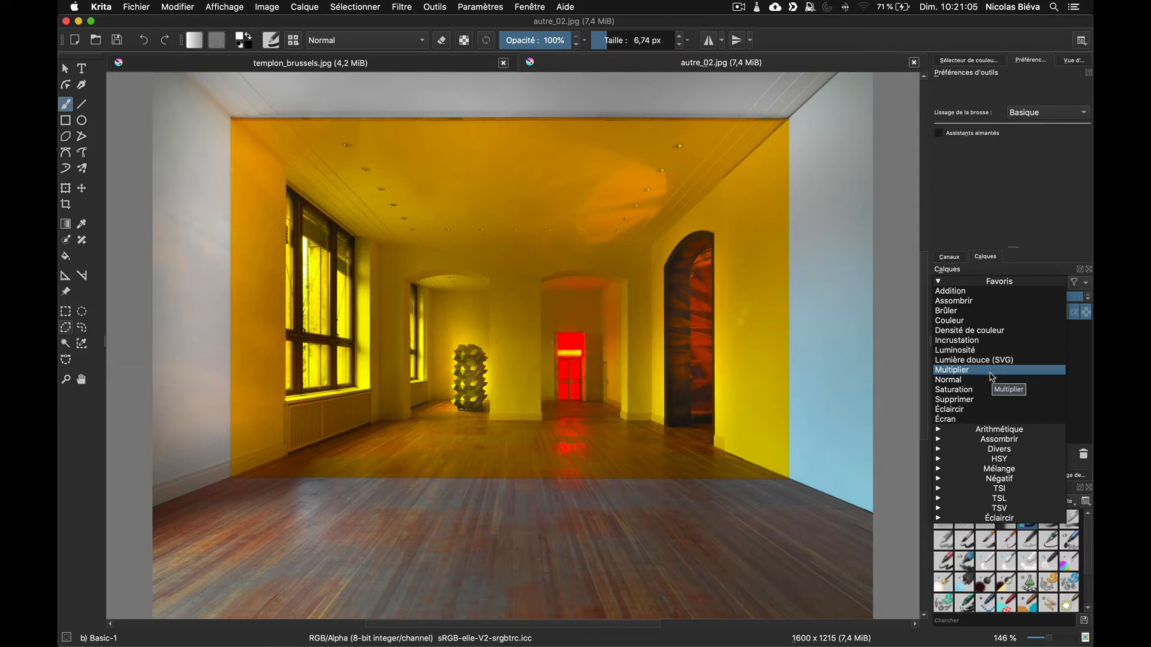
click(614, 63)
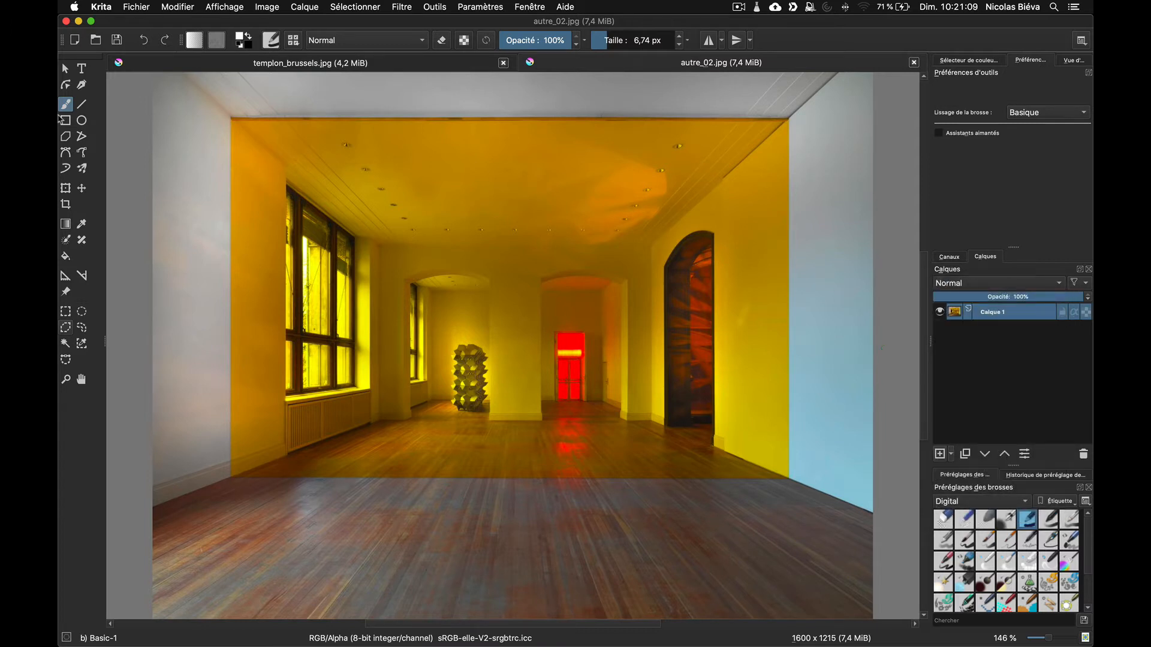
In templon_brussels.jpg, draw a rectangular selection about 811 by 579 px around the glass doors, extending up past the image's top edge
click(66, 85)
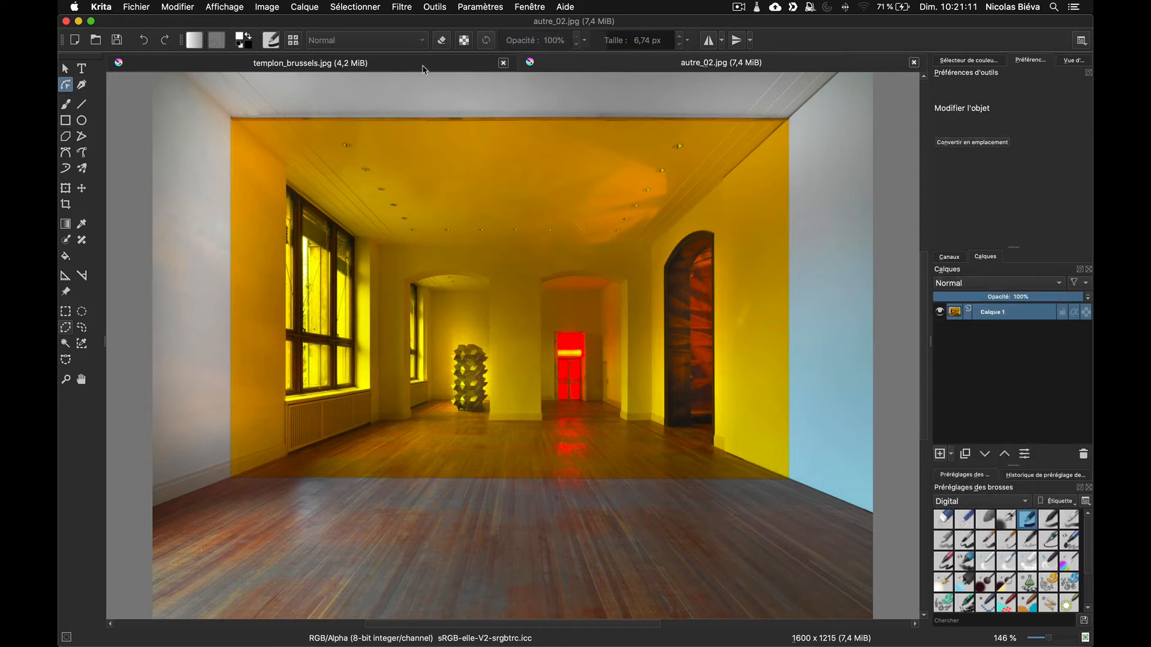
click(415, 68)
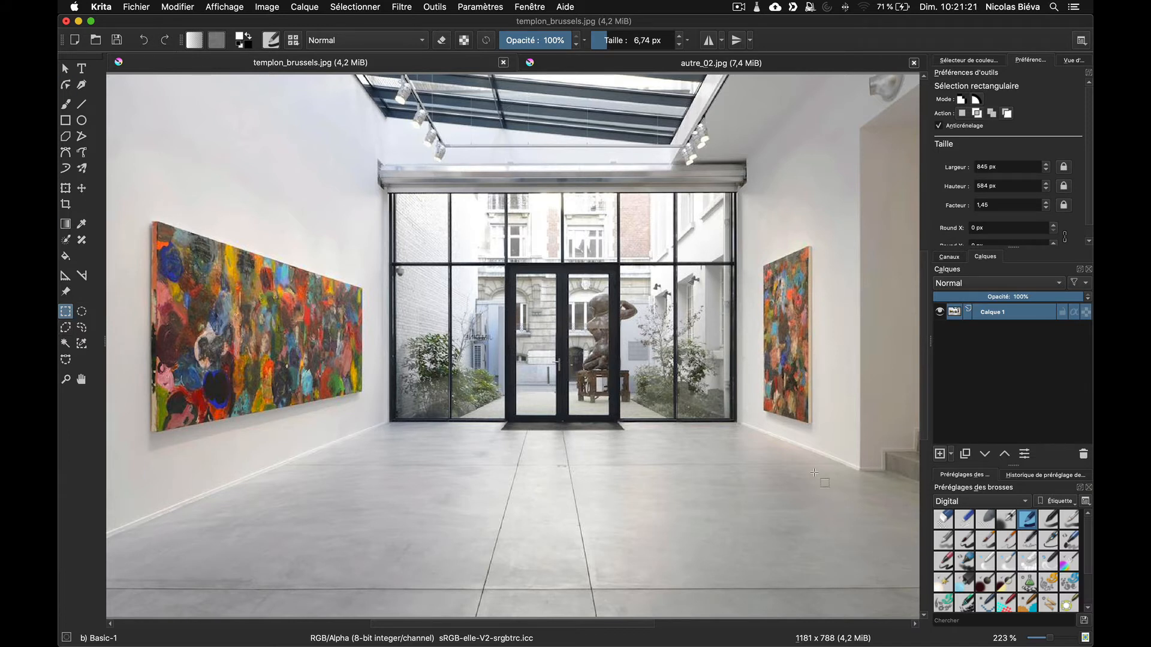
scroll(857, 433, left, 1)
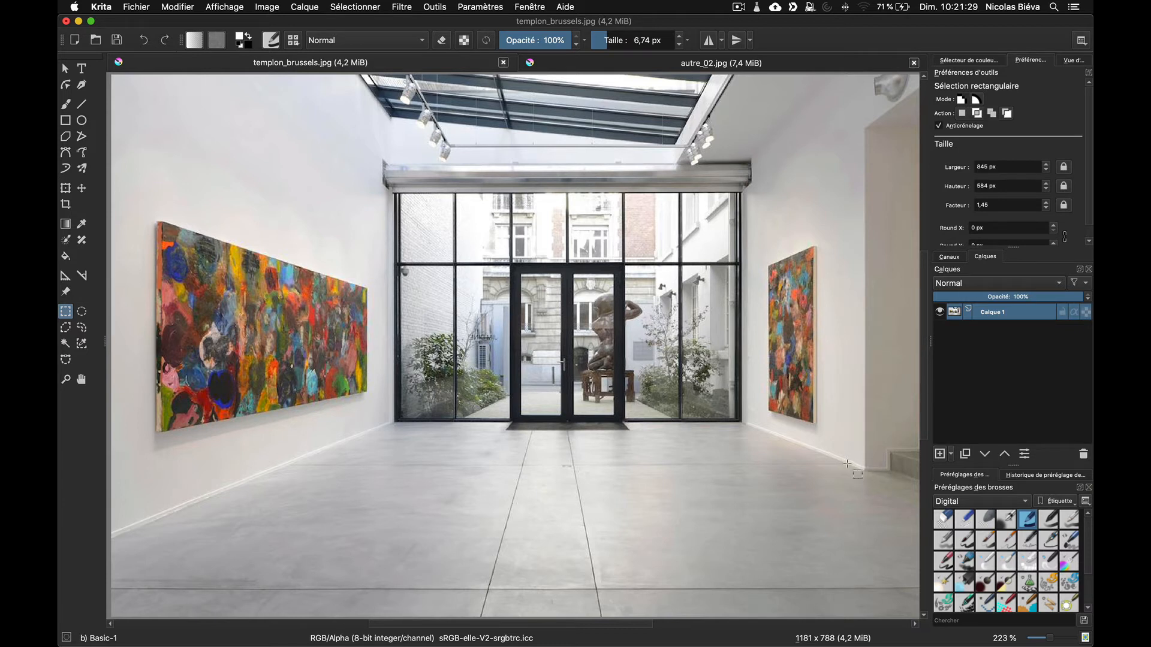
drag(847, 464, 289, 86)
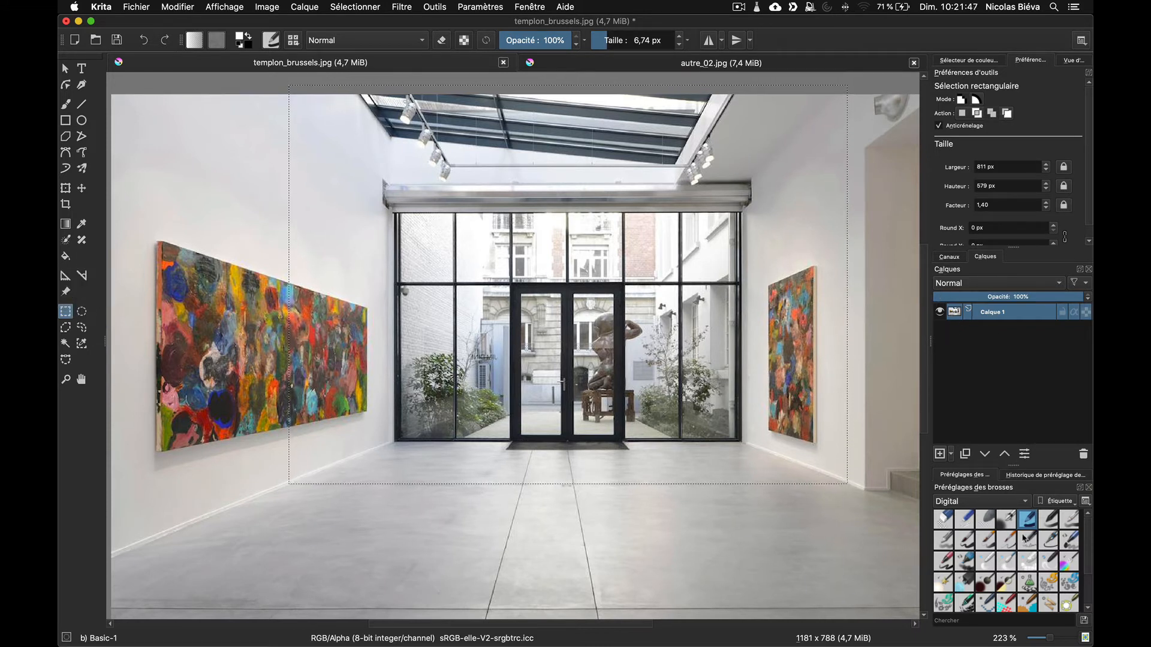
Add a fill layer of solid golden yellow limited to the rectangular selection
click(952, 456)
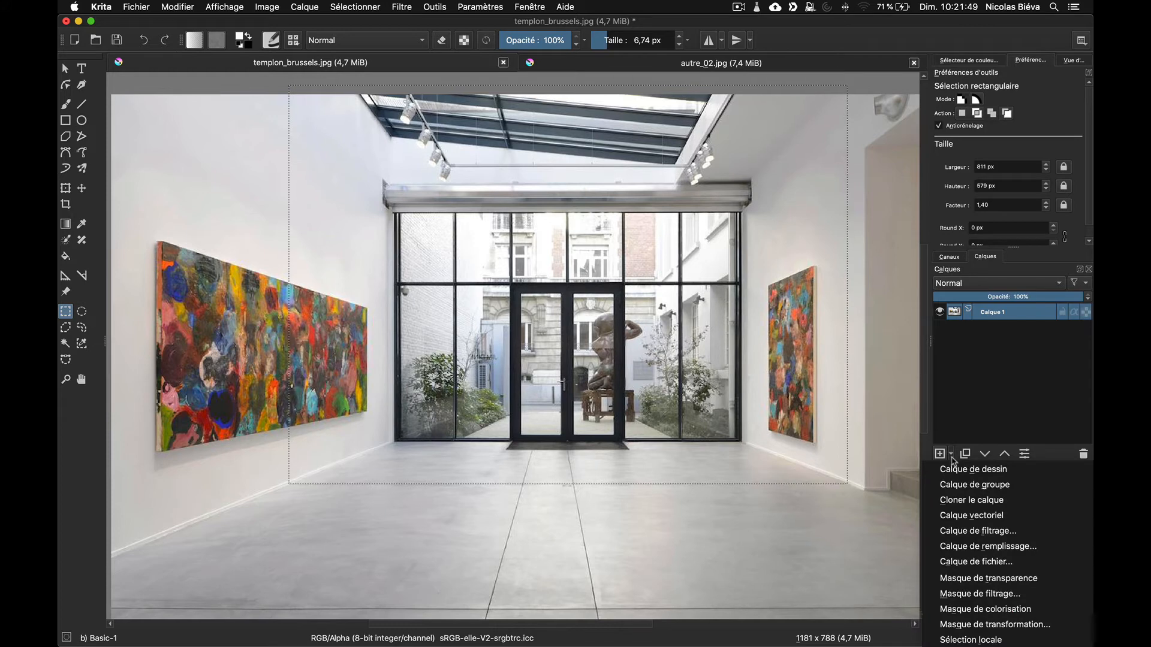
click(1013, 547)
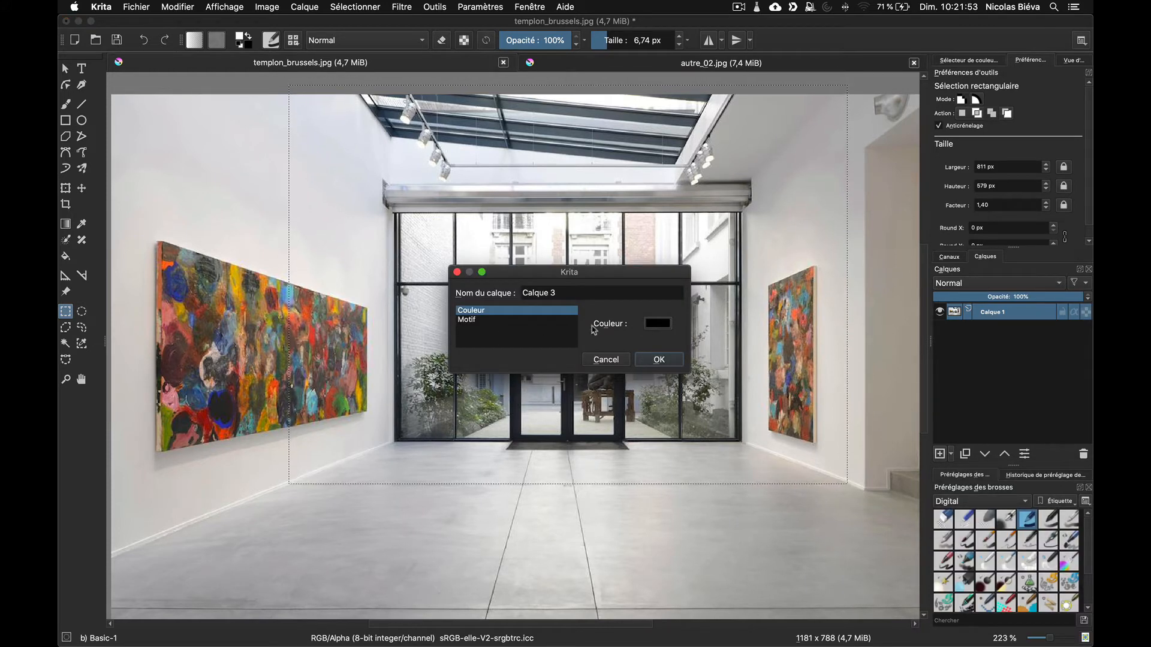
click(658, 323)
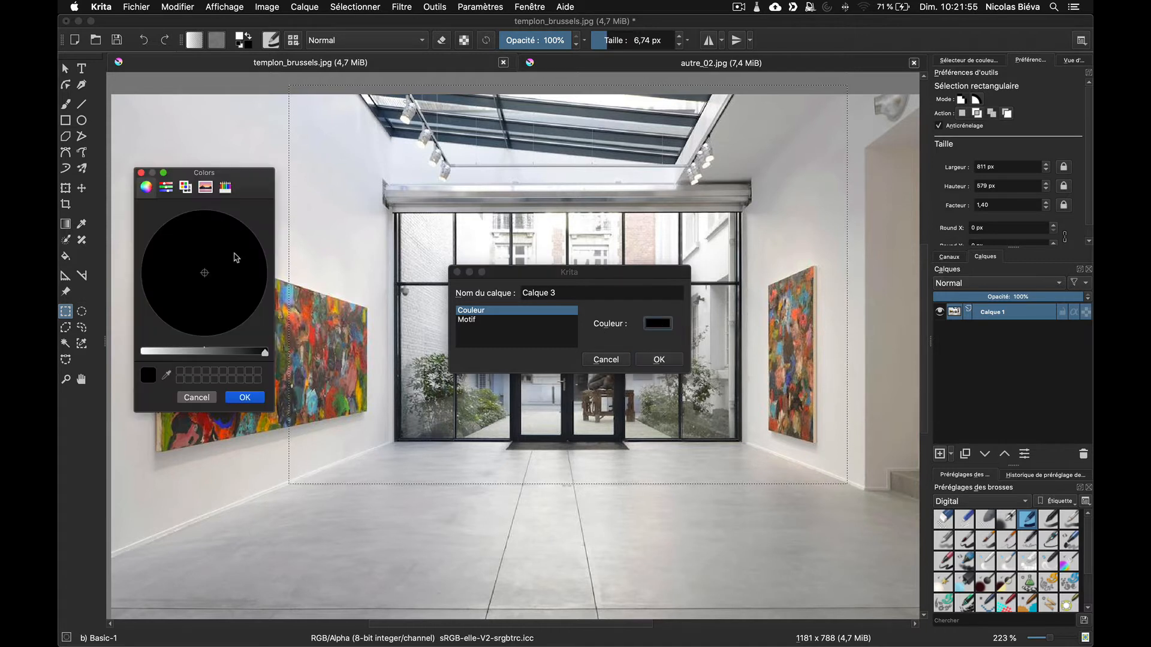
drag(186, 351, 154, 352)
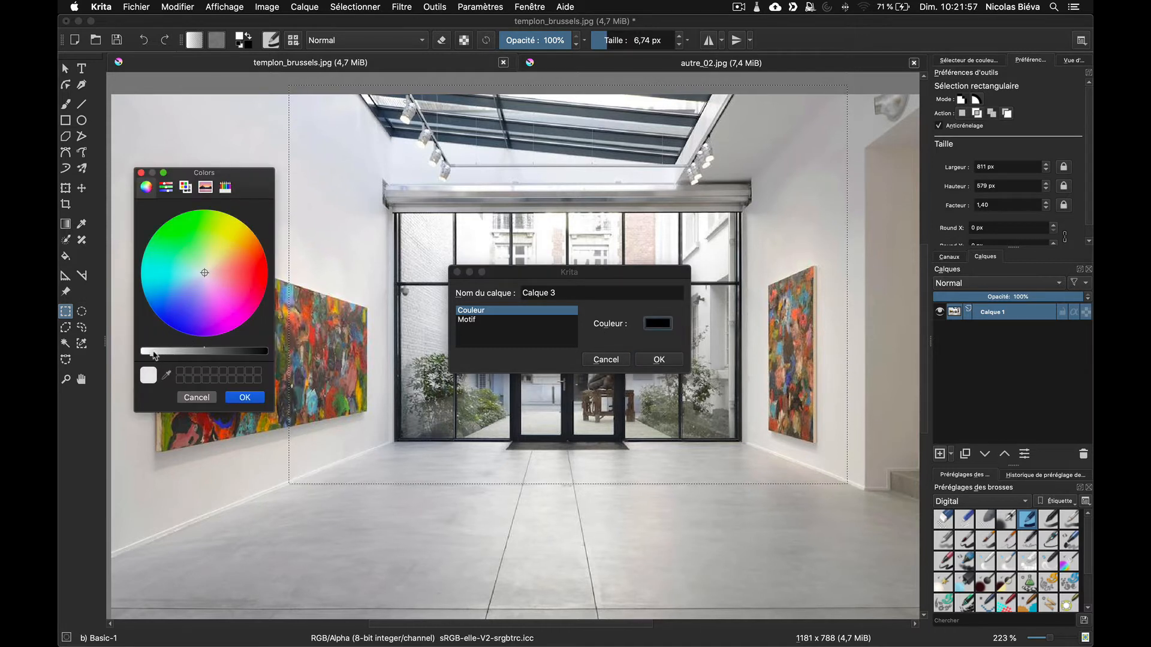
drag(248, 244, 244, 225)
click(244, 398)
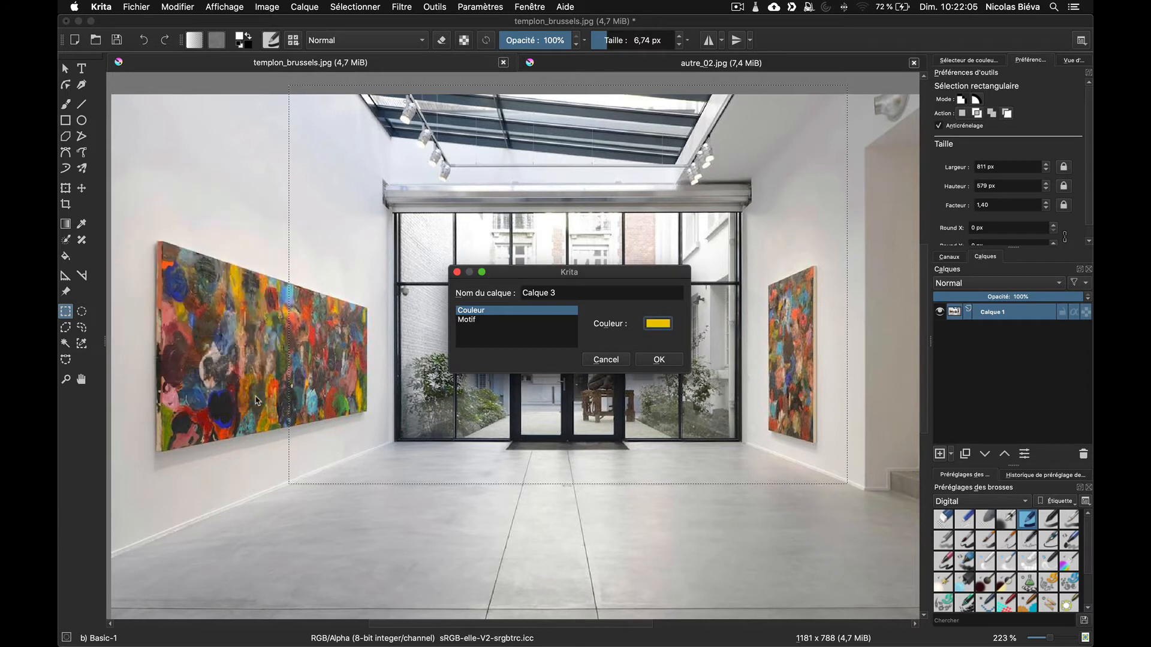
click(657, 359)
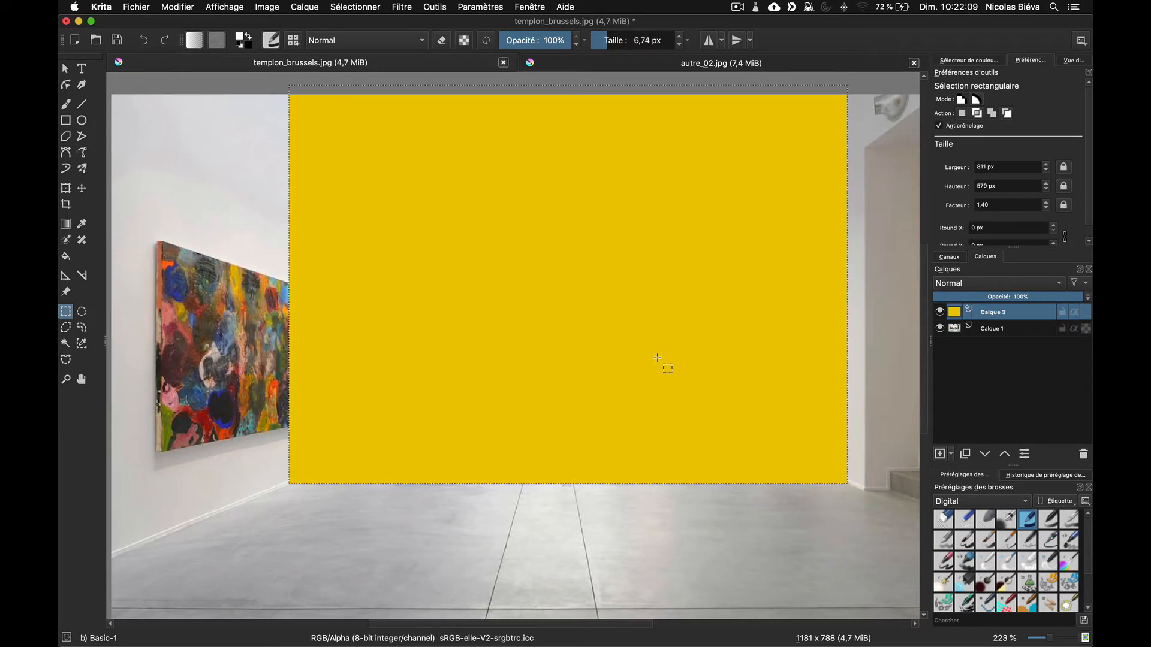
Deselect the rectangle and lower the yellow fill layer's opacity to 51%
key(super+shift+a)
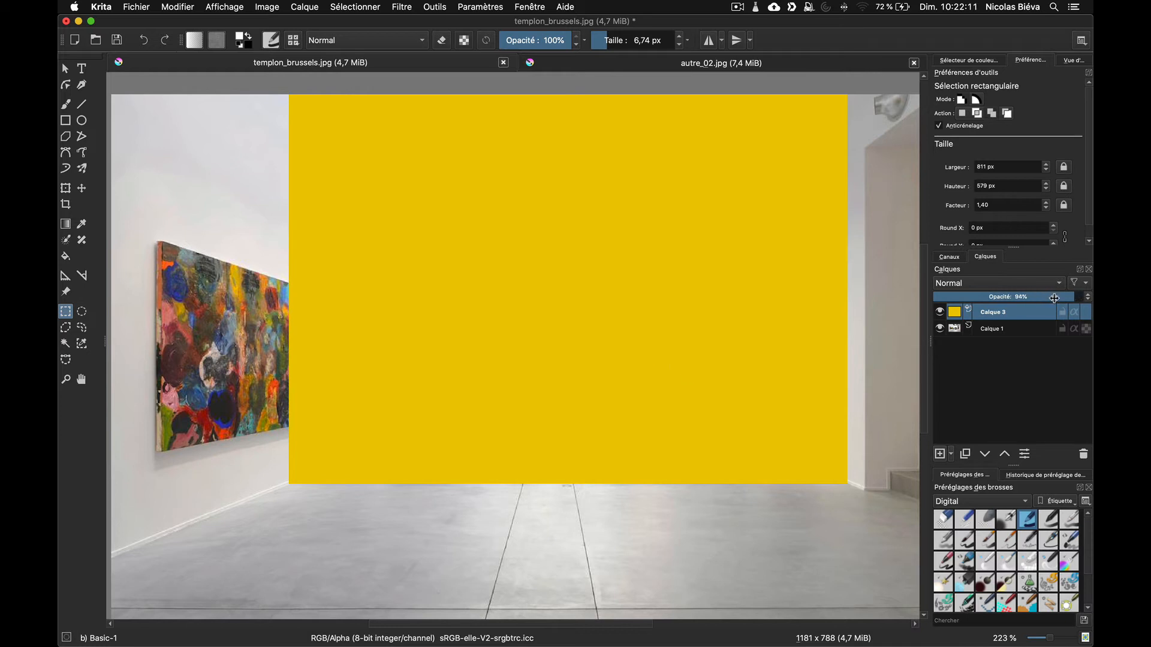
drag(1078, 296, 1010, 297)
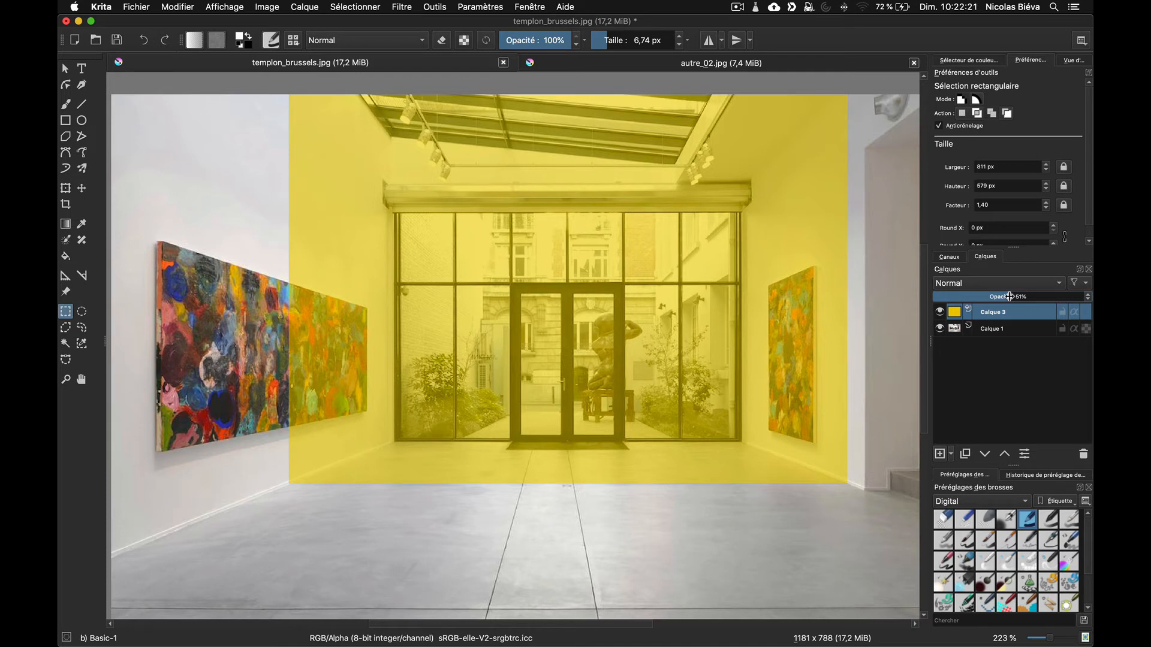
mouse_move(1022, 319)
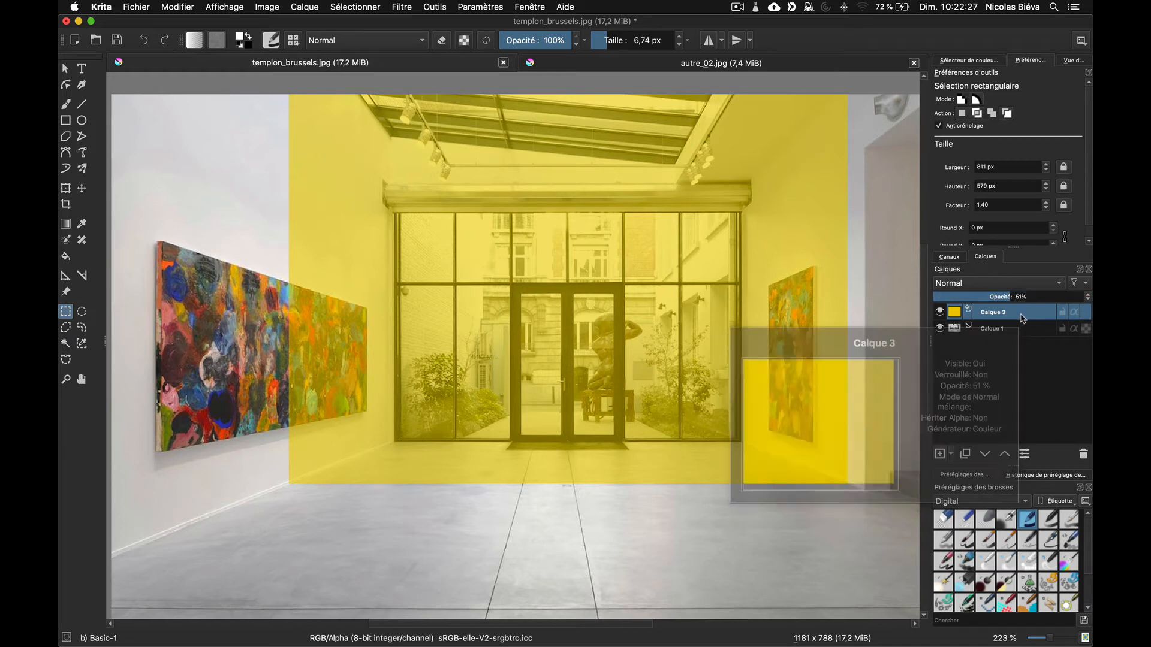
Compare the semi-transparent yellow overlay in templon_brussels.jpg with the coloured room in autre_02.jpg
click(698, 60)
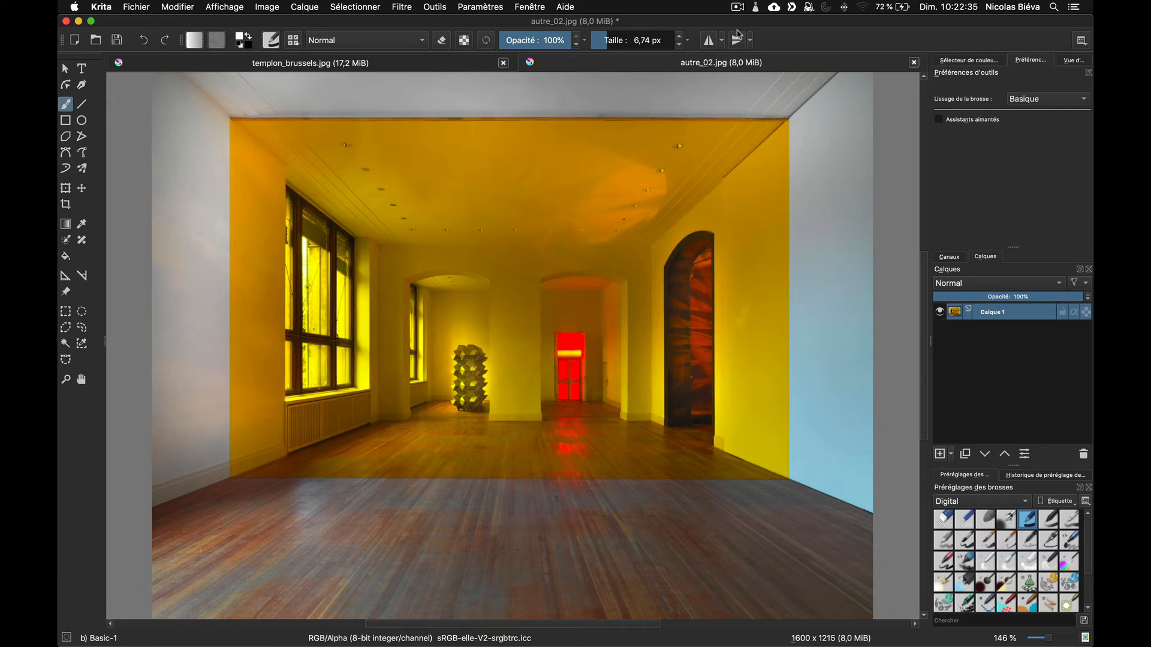
click(463, 60)
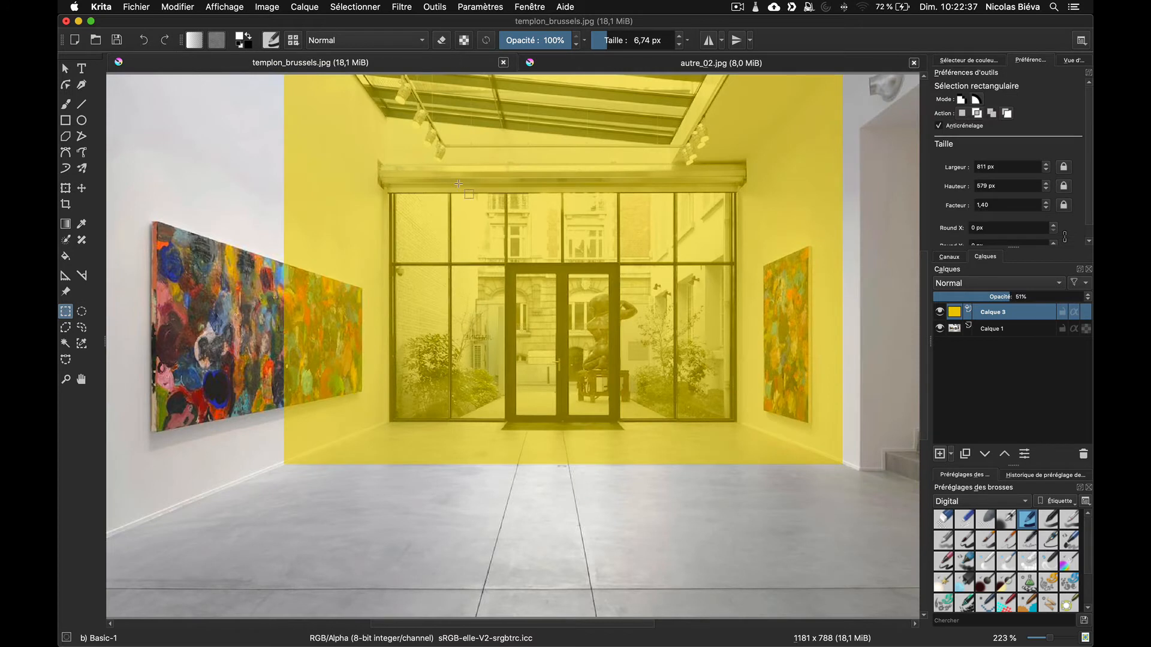
Restore the yellow fill layer to full opacity and set its blending mode to Multiplier
click(1073, 297)
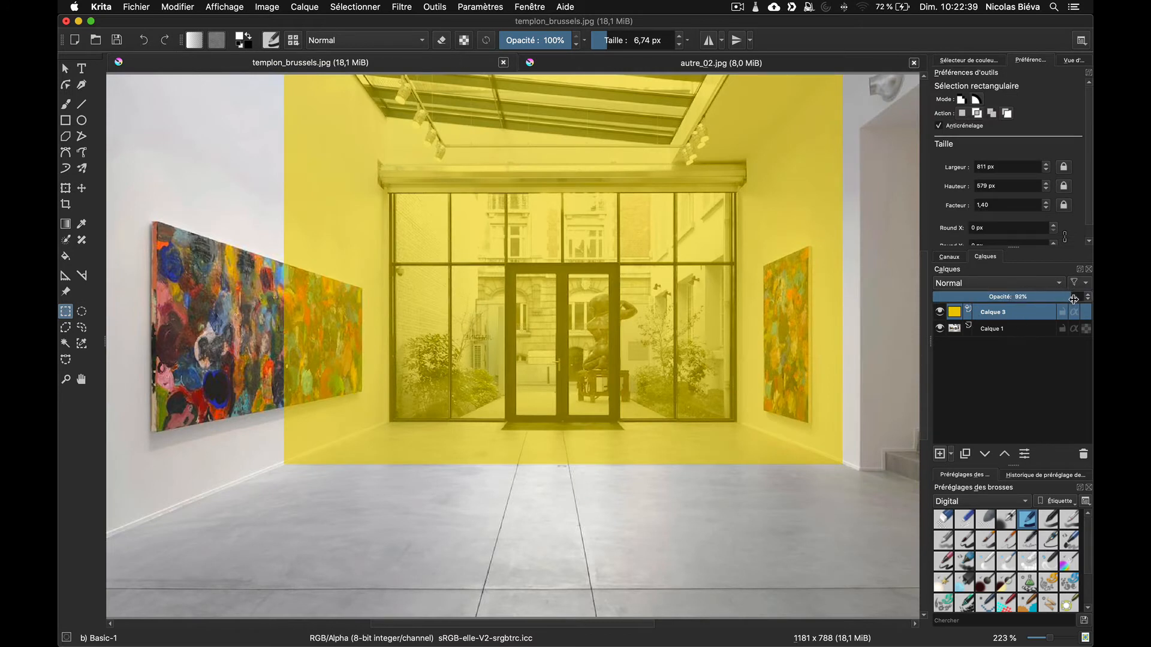
drag(1074, 299, 1088, 298)
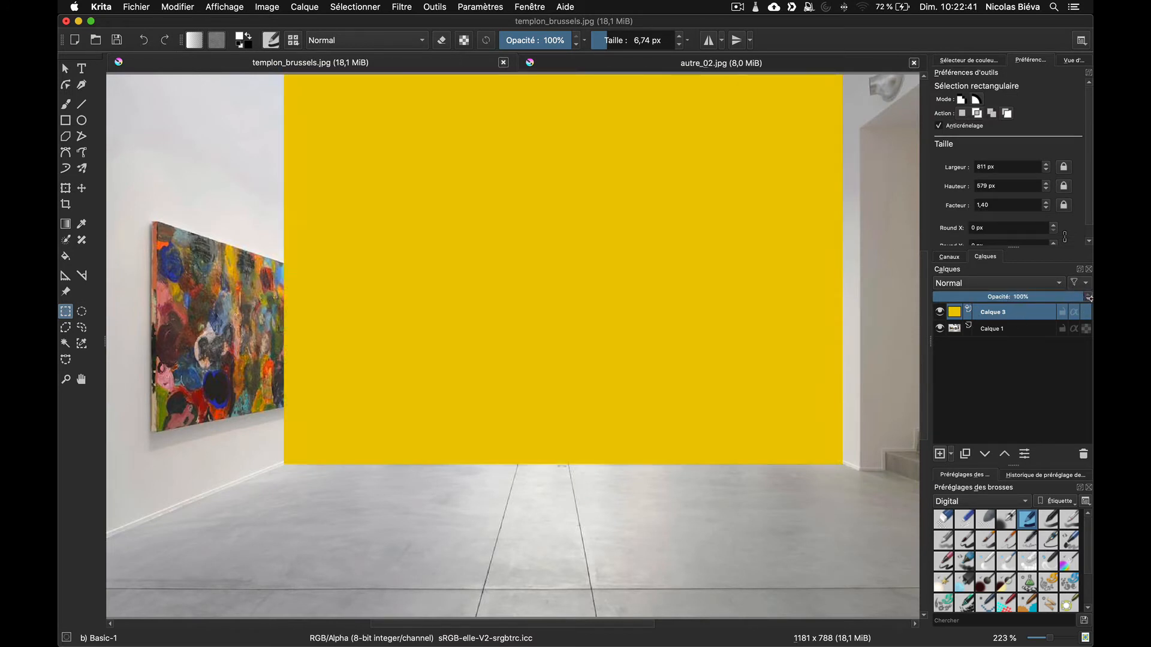
click(965, 283)
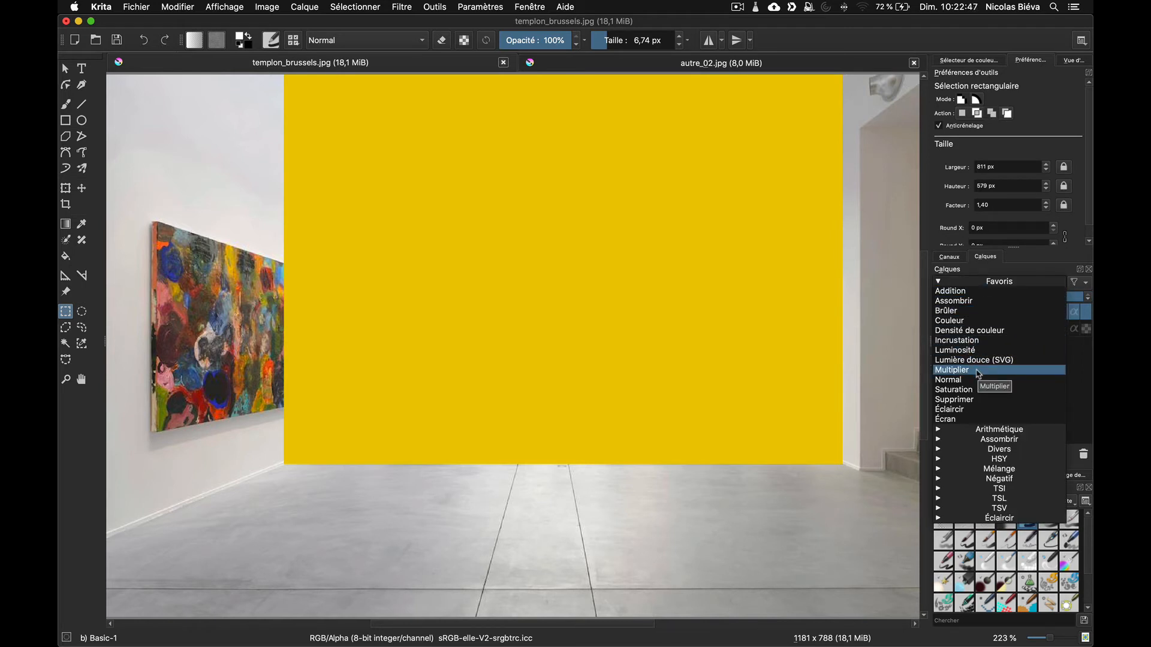
click(979, 371)
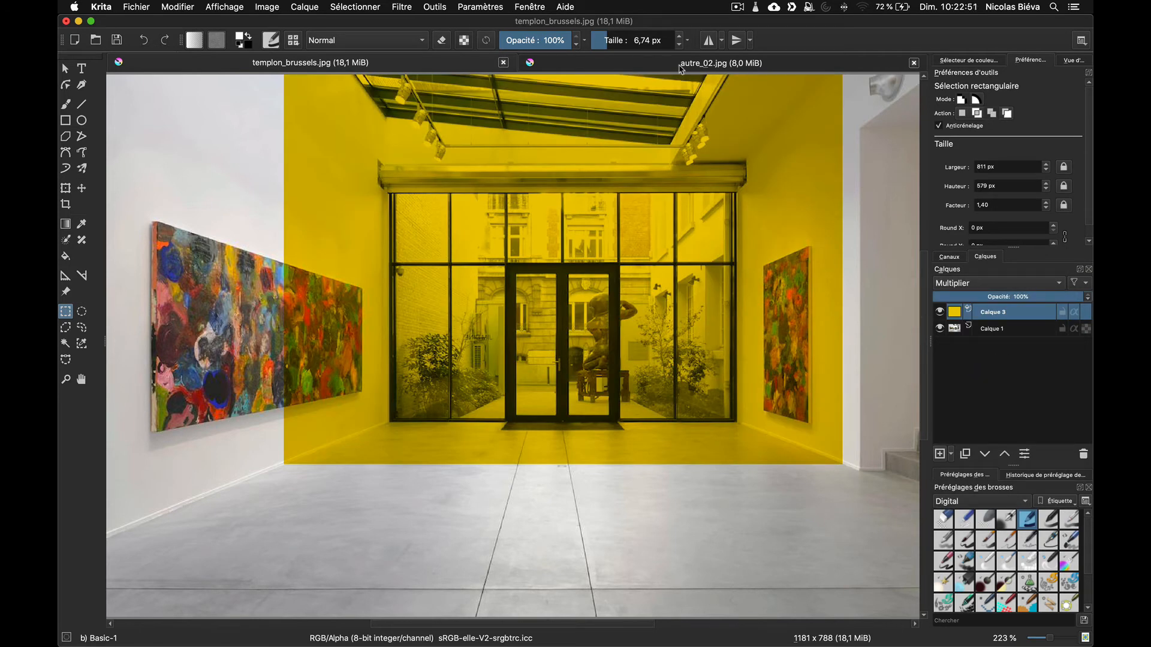
Compare the multiplied yellow overlay in templon_brussels.jpg with the yellow-lit room in autre_02.jpg
click(681, 67)
click(387, 67)
click(647, 68)
click(376, 69)
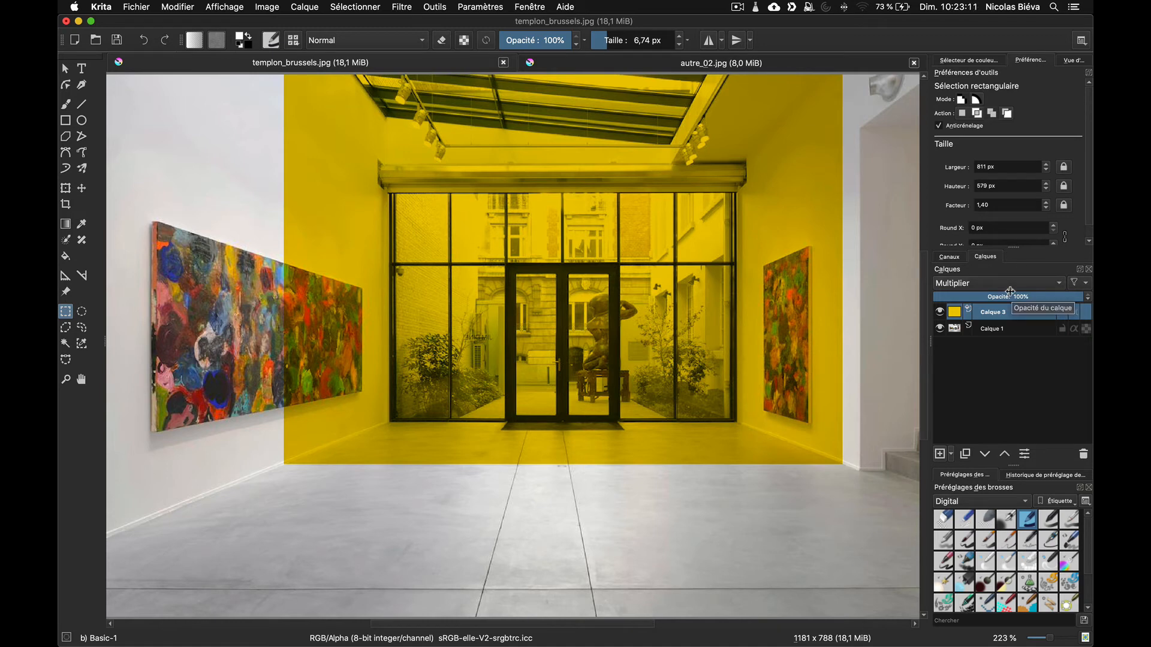
Try the Couleur and Lumière douce (SVG) blending modes on the yellow fill layer
click(974, 284)
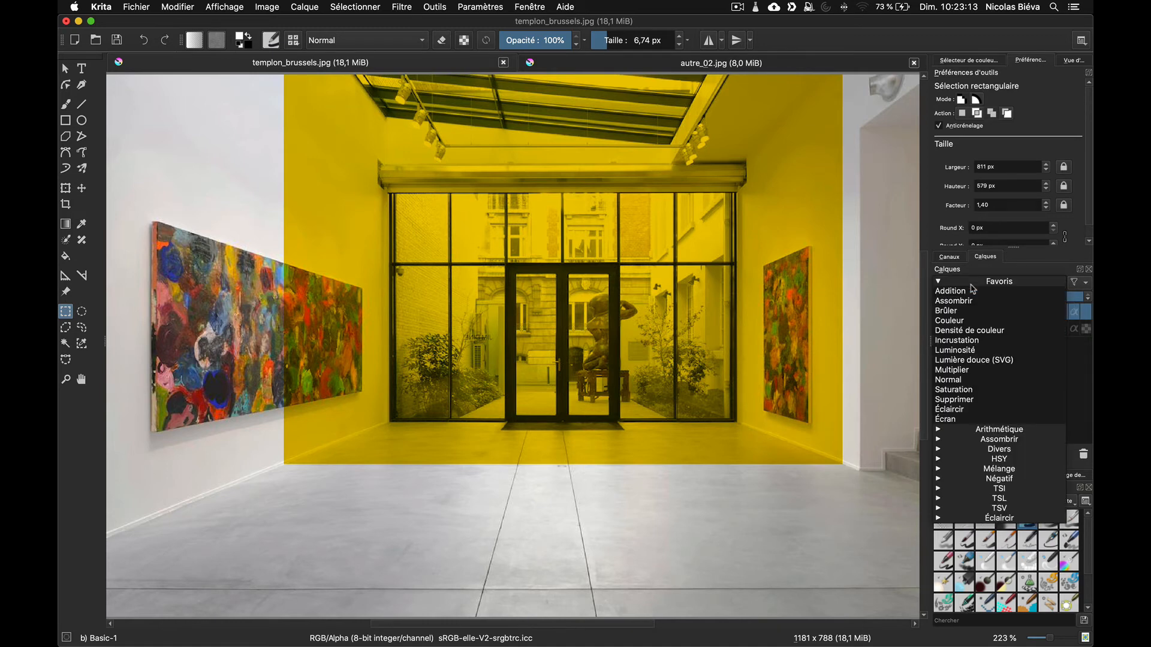
click(977, 322)
click(971, 293)
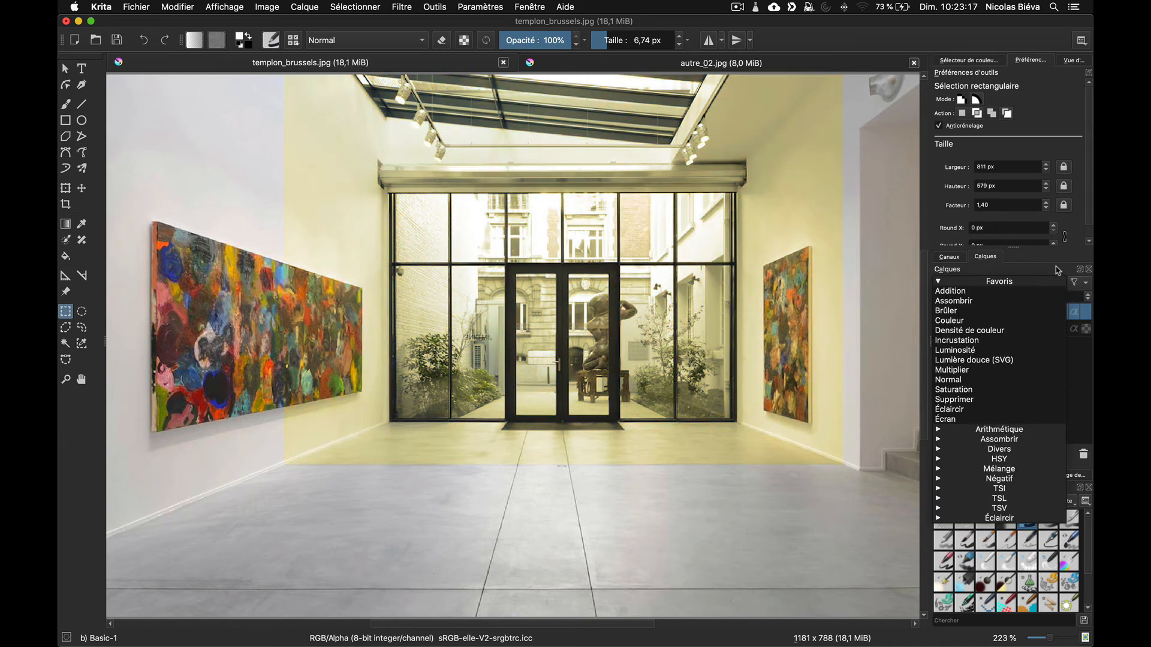
click(1057, 270)
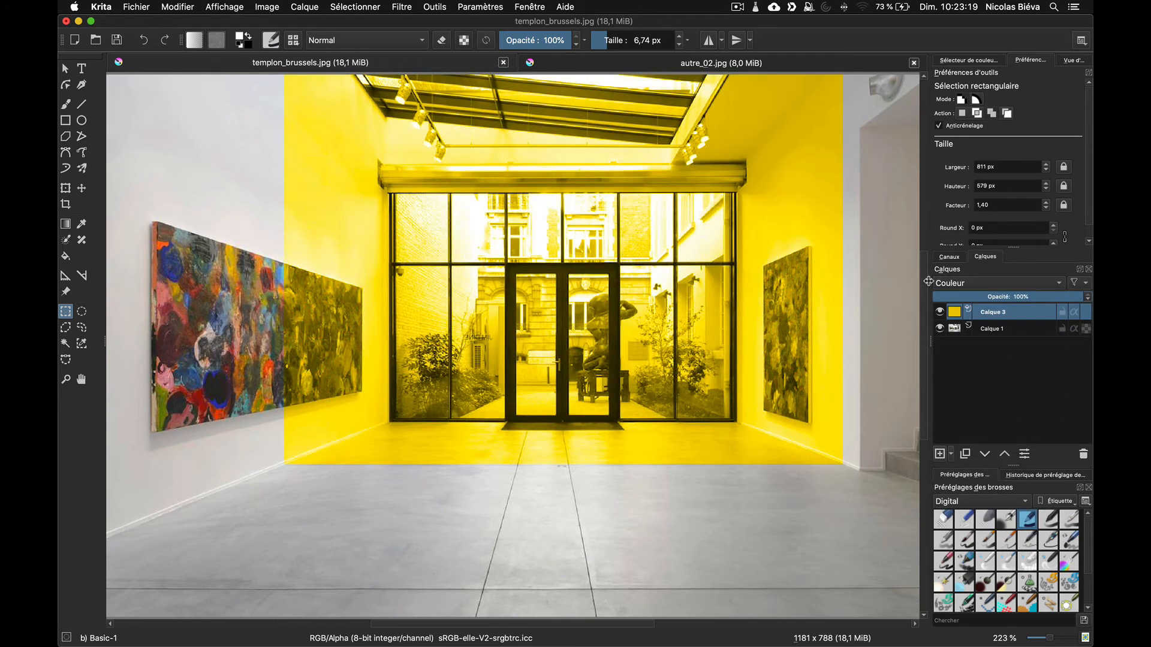
click(949, 284)
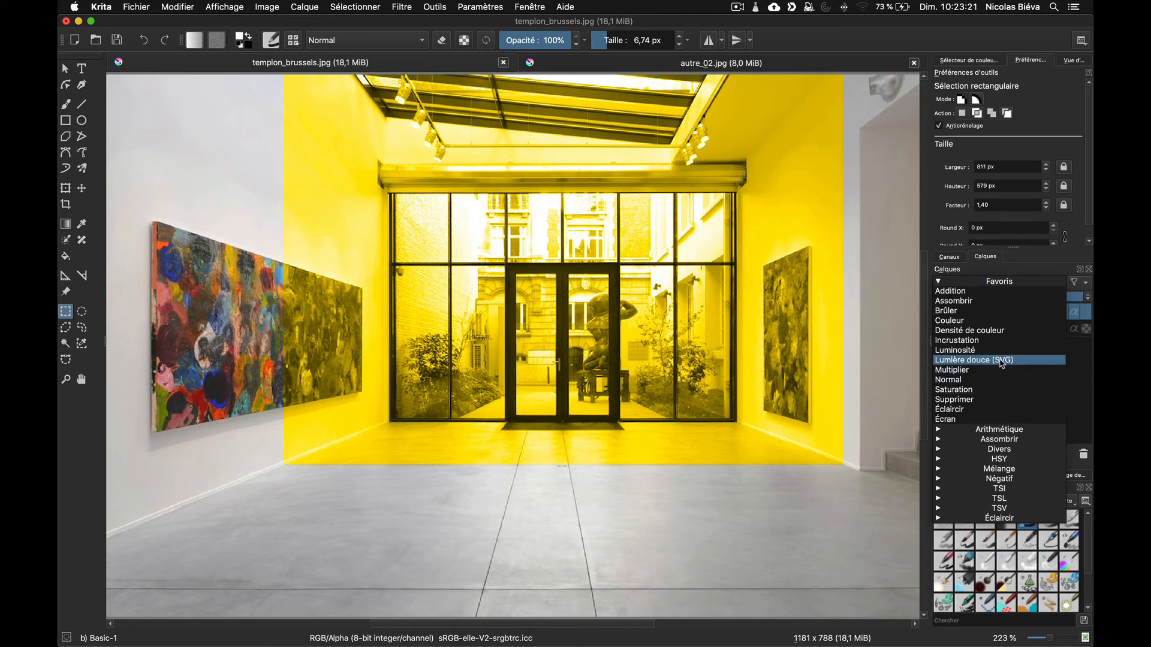
click(1000, 361)
Try the Densité de couleur, Addition and Éclaircir blending modes on the yellow fill layer
click(971, 287)
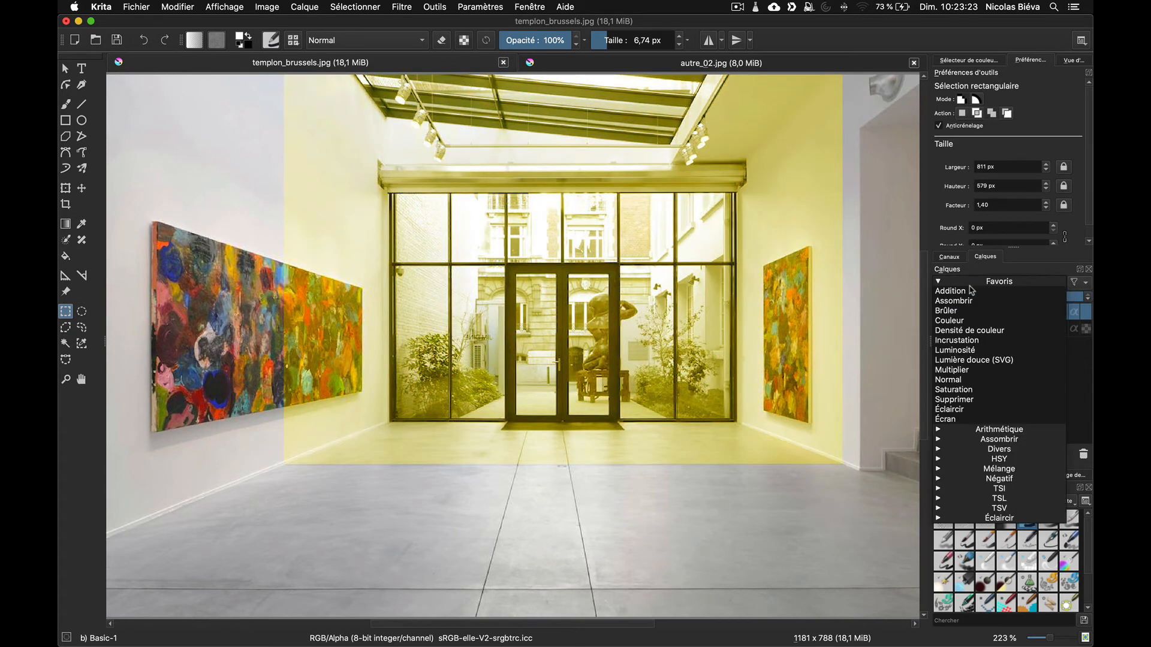
click(988, 331)
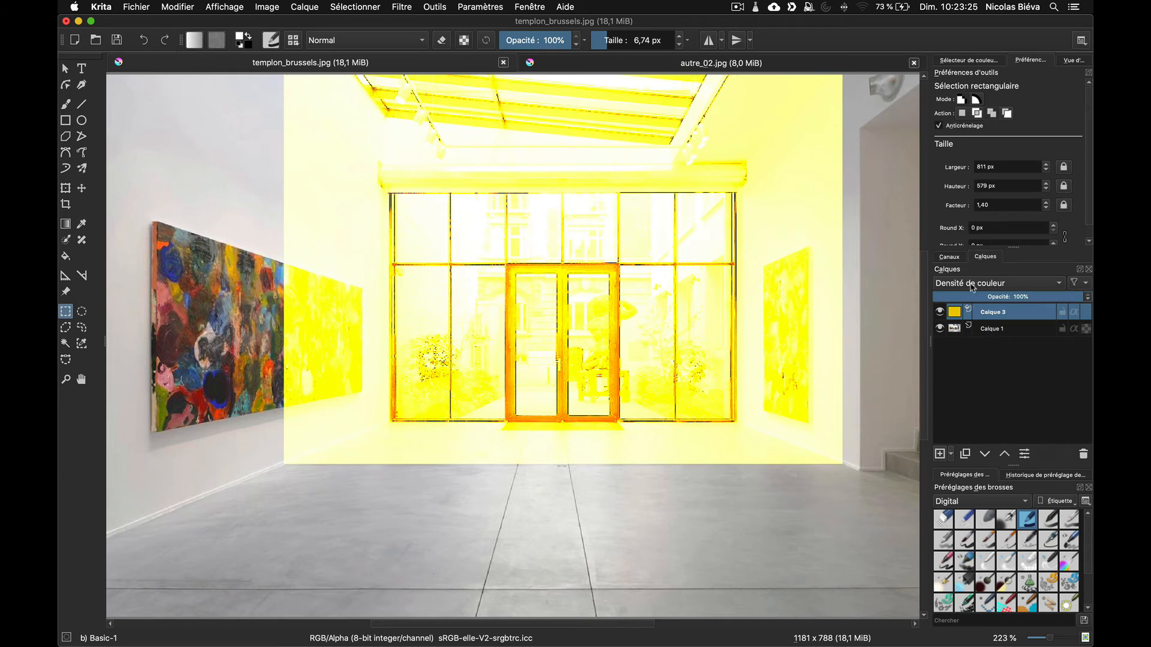
click(972, 289)
click(972, 292)
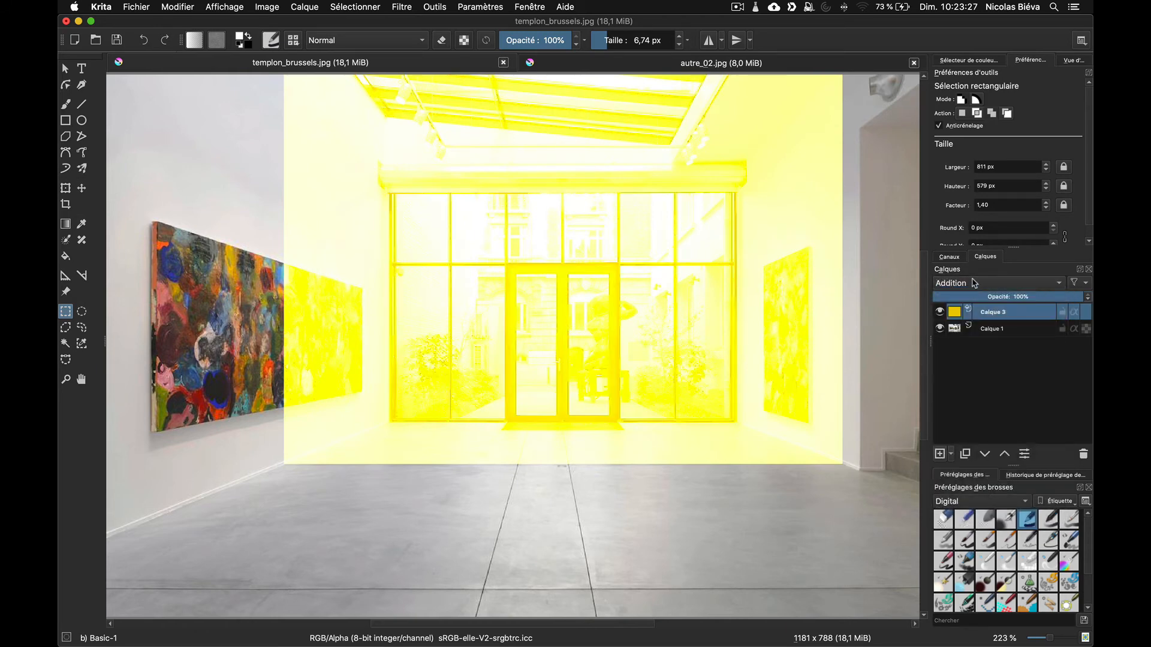
click(974, 283)
click(994, 409)
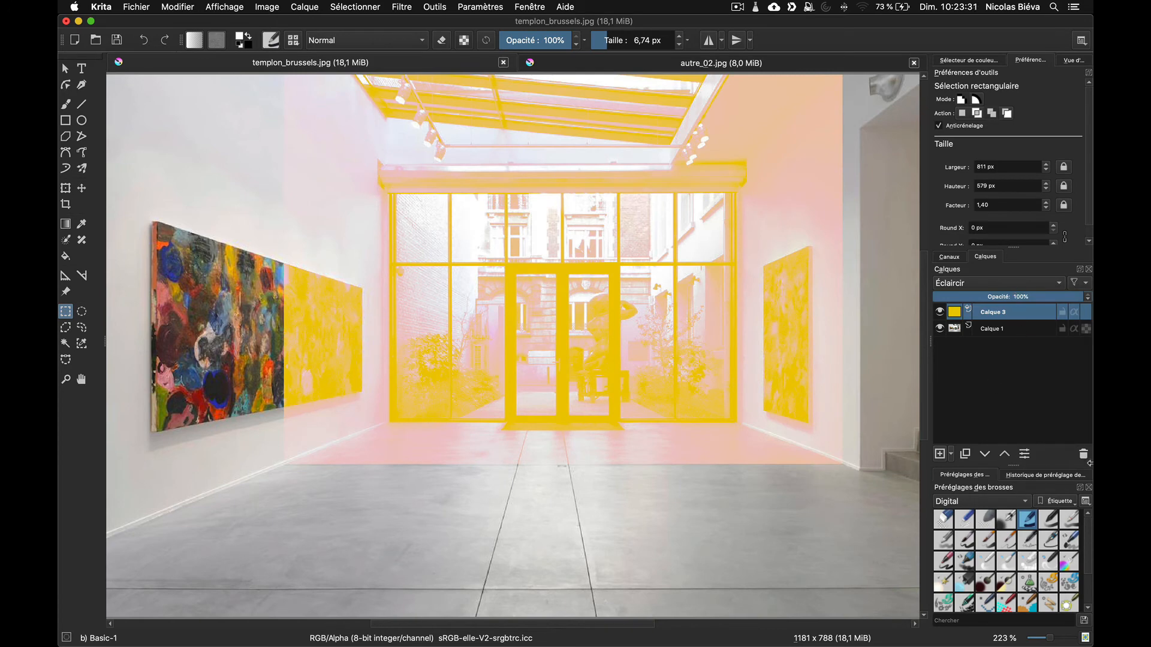
Delete the yellow fill layer and copy a rectangular area about 756 by 440 px around the glass doors onto a new layer
click(1082, 456)
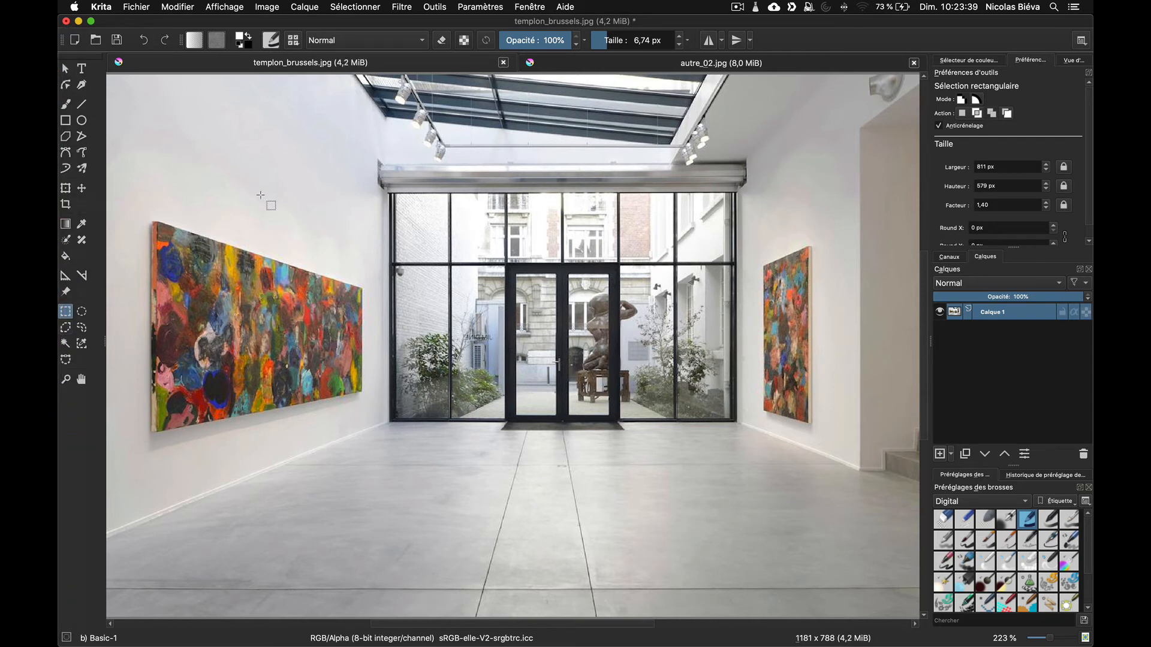
drag(256, 195, 777, 499)
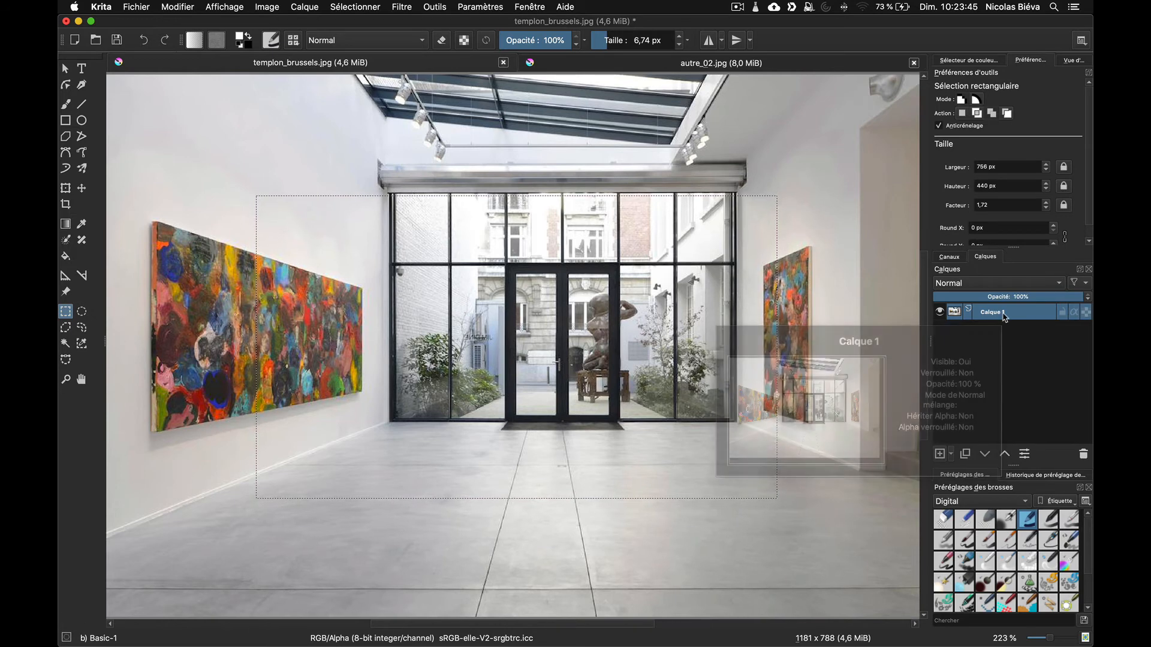
key(super+v)
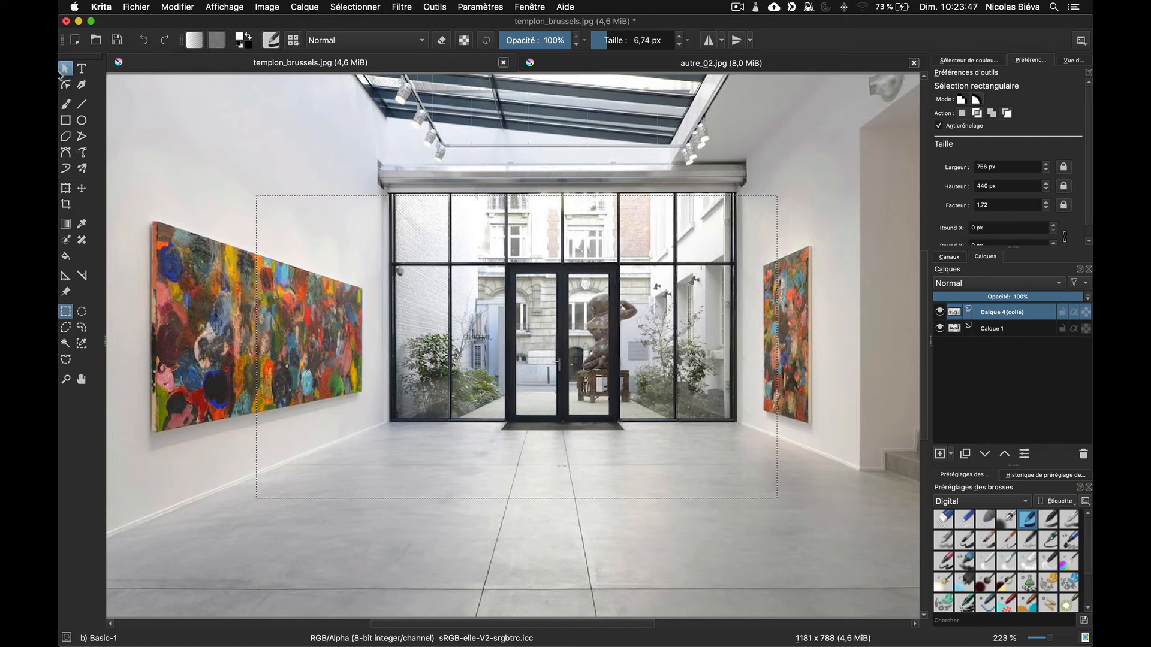
mouse_move(62, 75)
key(shift+super+a)
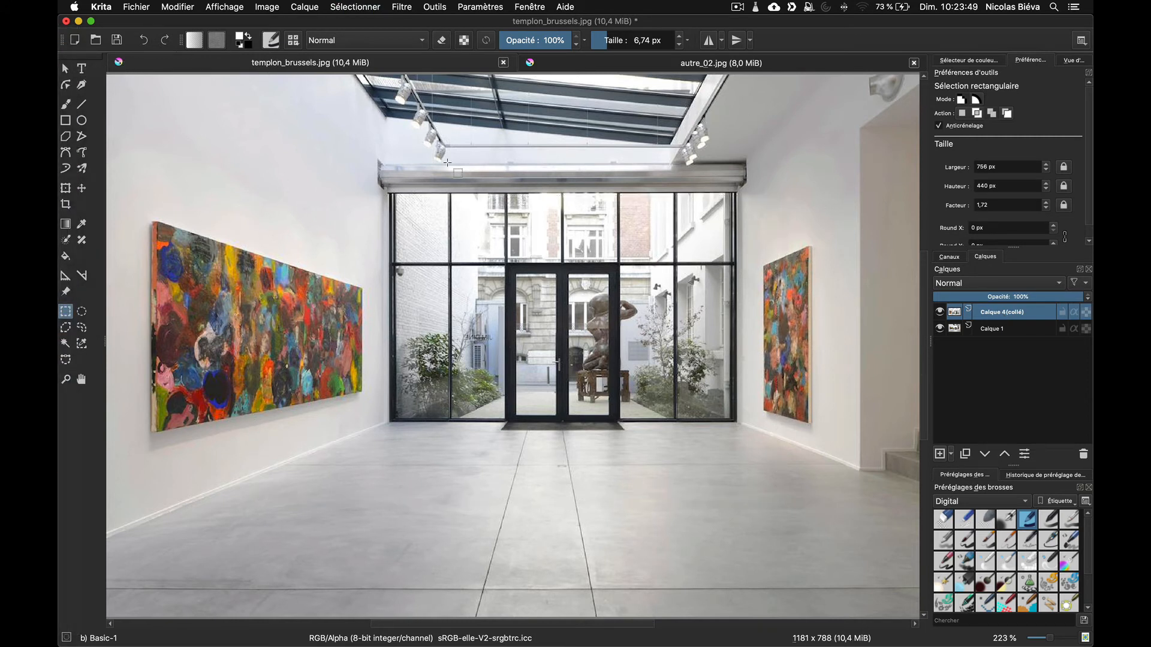
Move the pasted layer up and slightly left so it is offset from the photo beneath
click(81, 187)
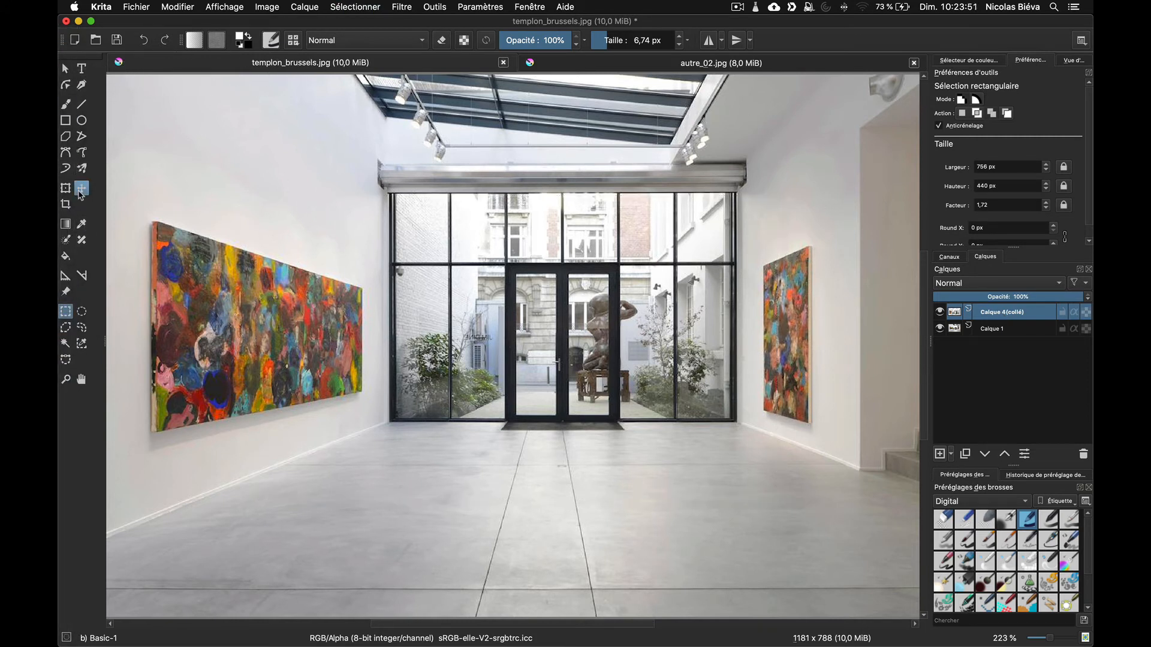
drag(450, 286, 427, 223)
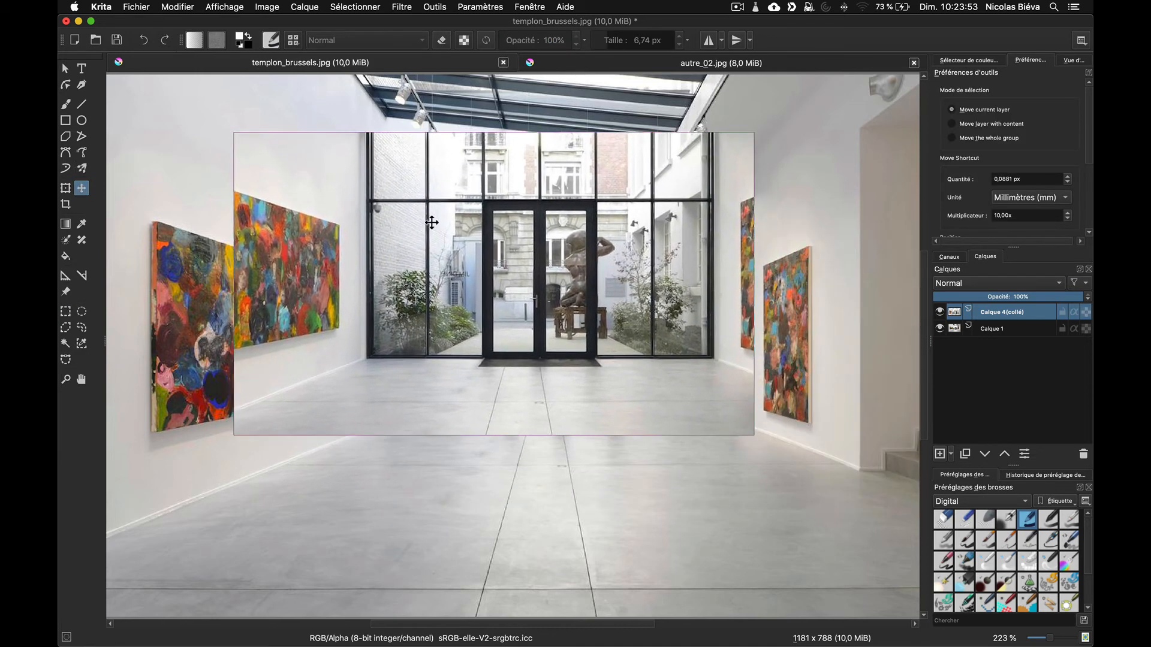
click(66, 69)
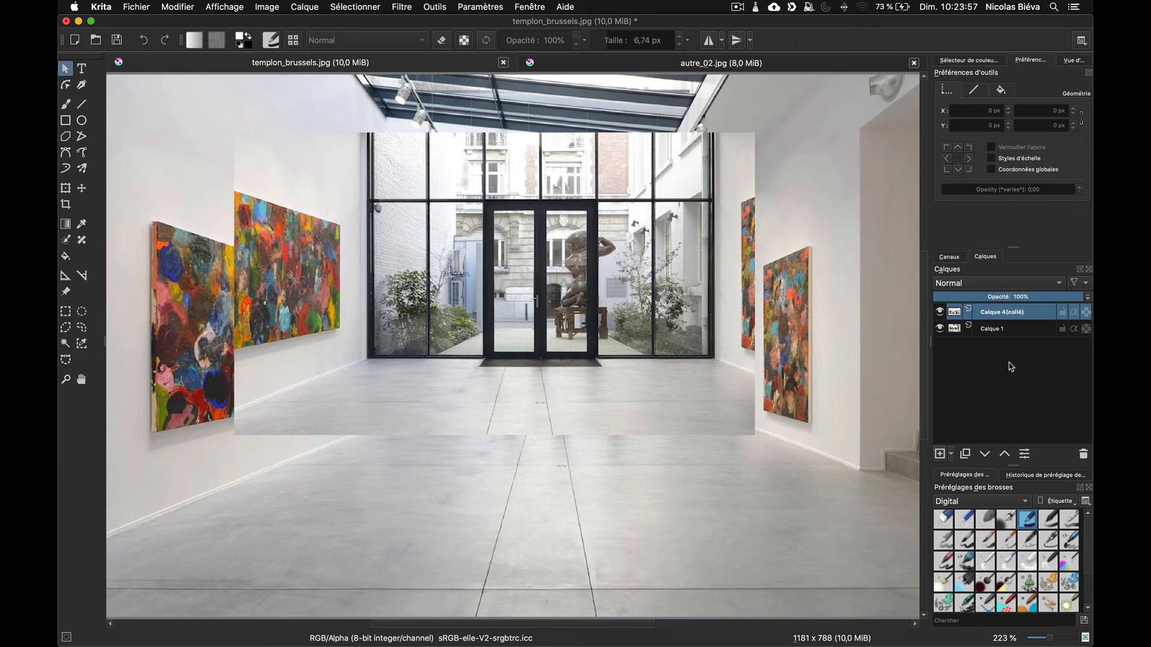
right_click(993, 318)
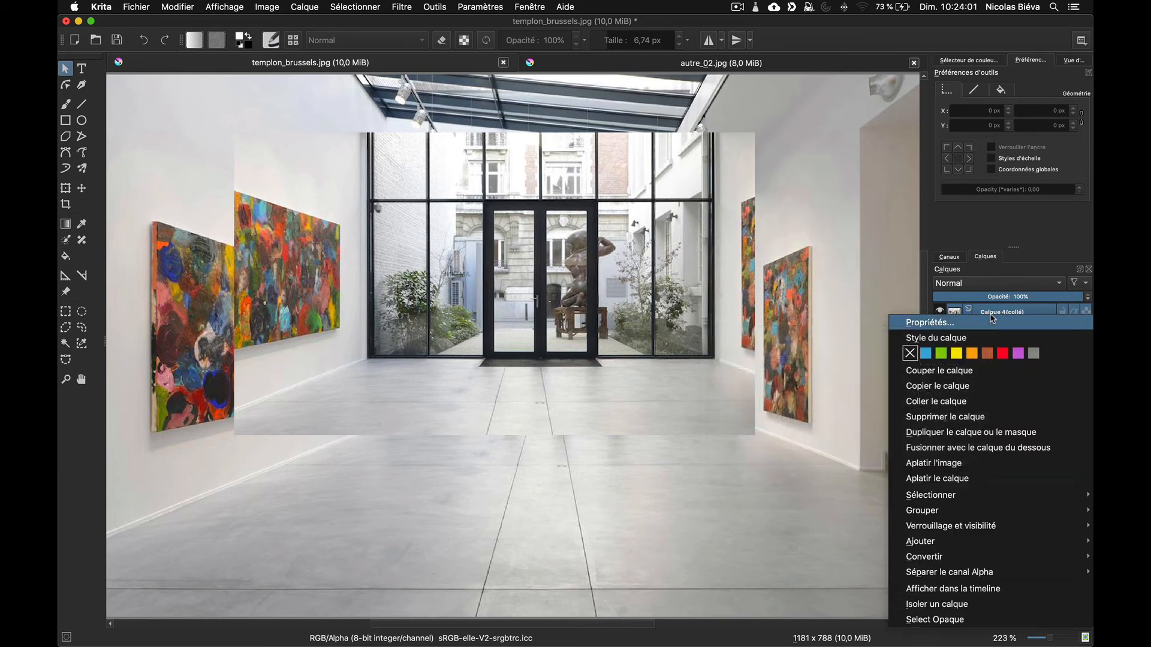
click(995, 323)
click(694, 385)
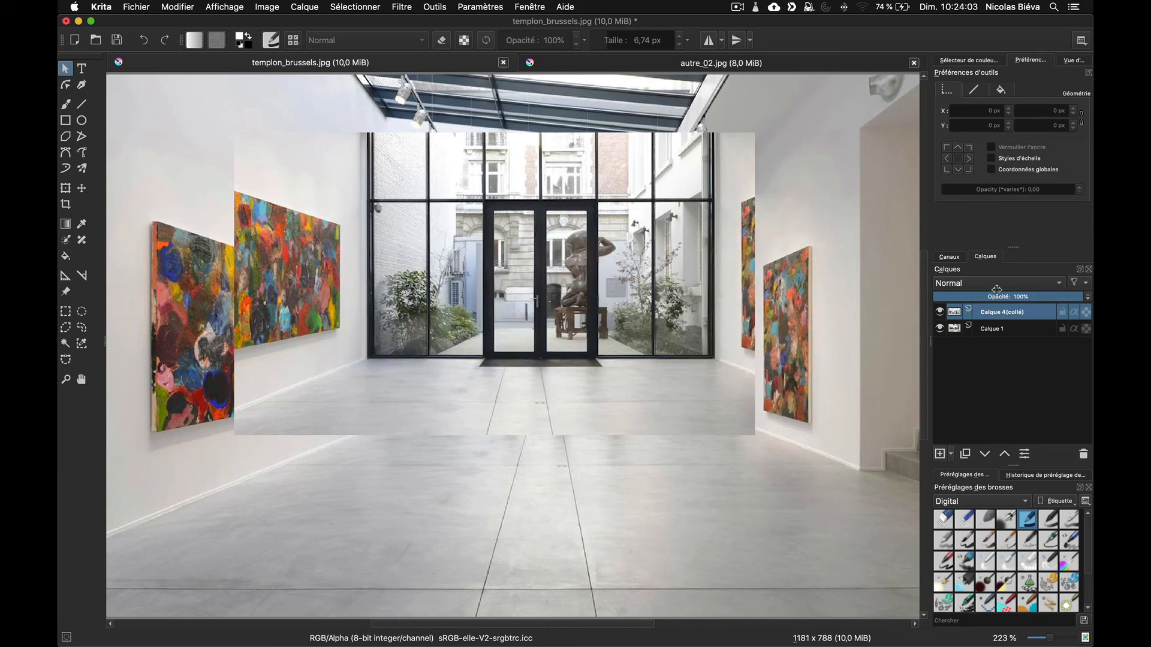
Open the layer style settings of the pasted layer and move the dialog away from the image centre
right_click(996, 313)
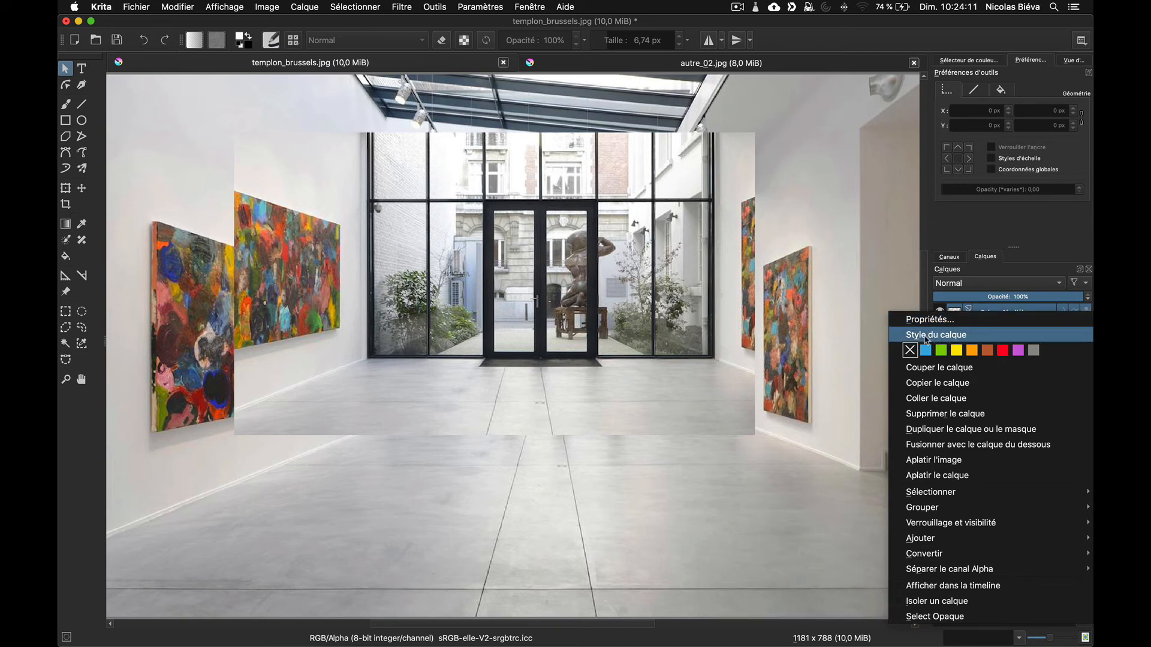
click(926, 338)
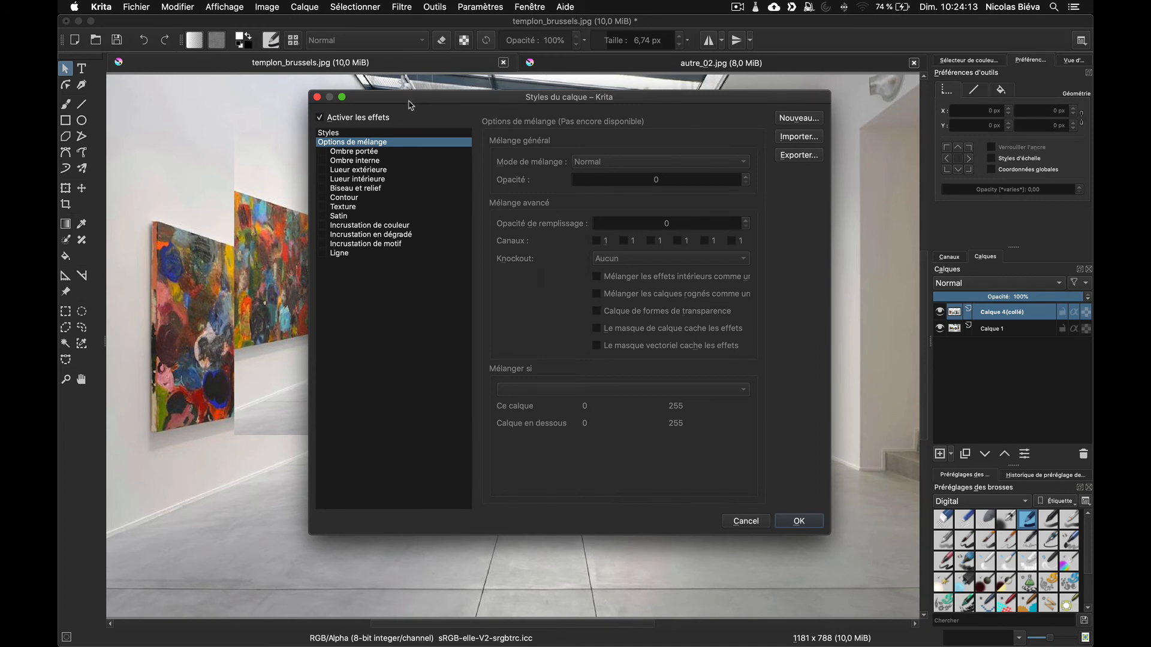
drag(413, 97, 594, 62)
Switch to Photoshop and delete the cloud layer Calque 1 and the black fill layer Fond 1 from ocean-Récupéré.jpg
mouse_move(60, 255)
click(69, 390)
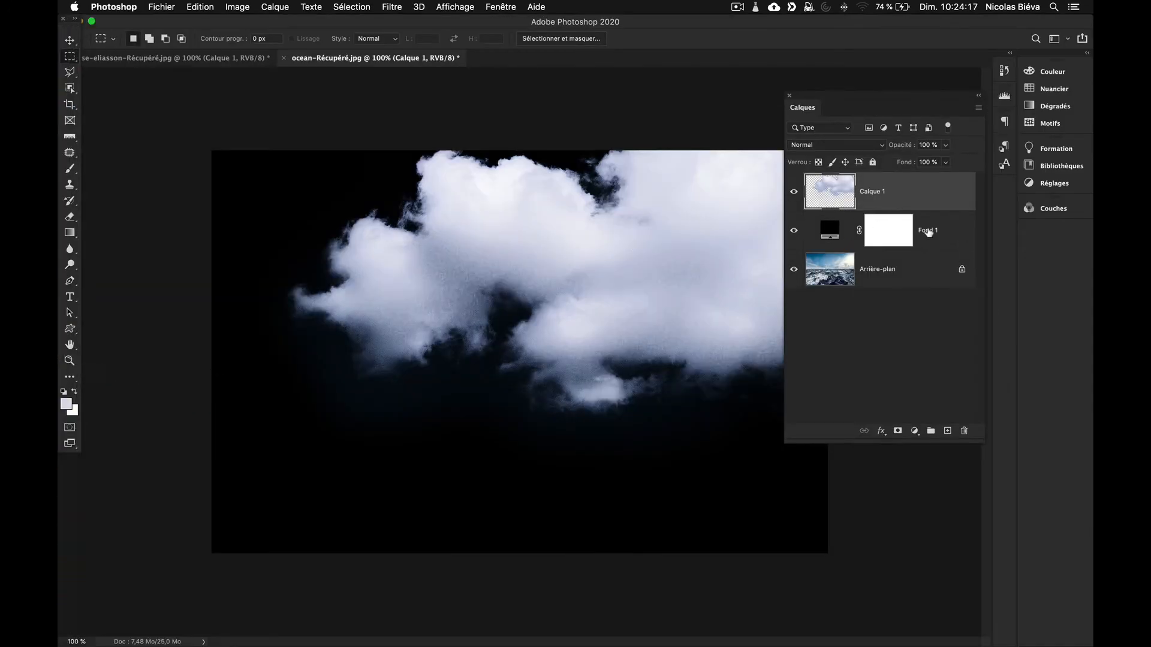
shift+click(929, 233)
click(963, 431)
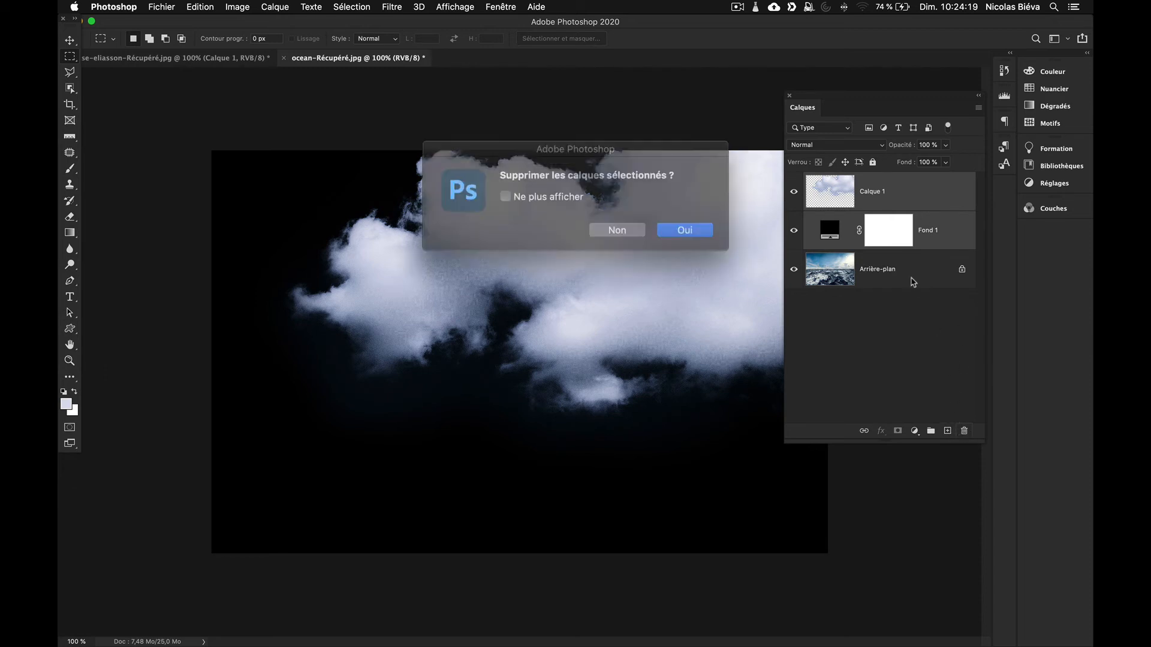
click(690, 226)
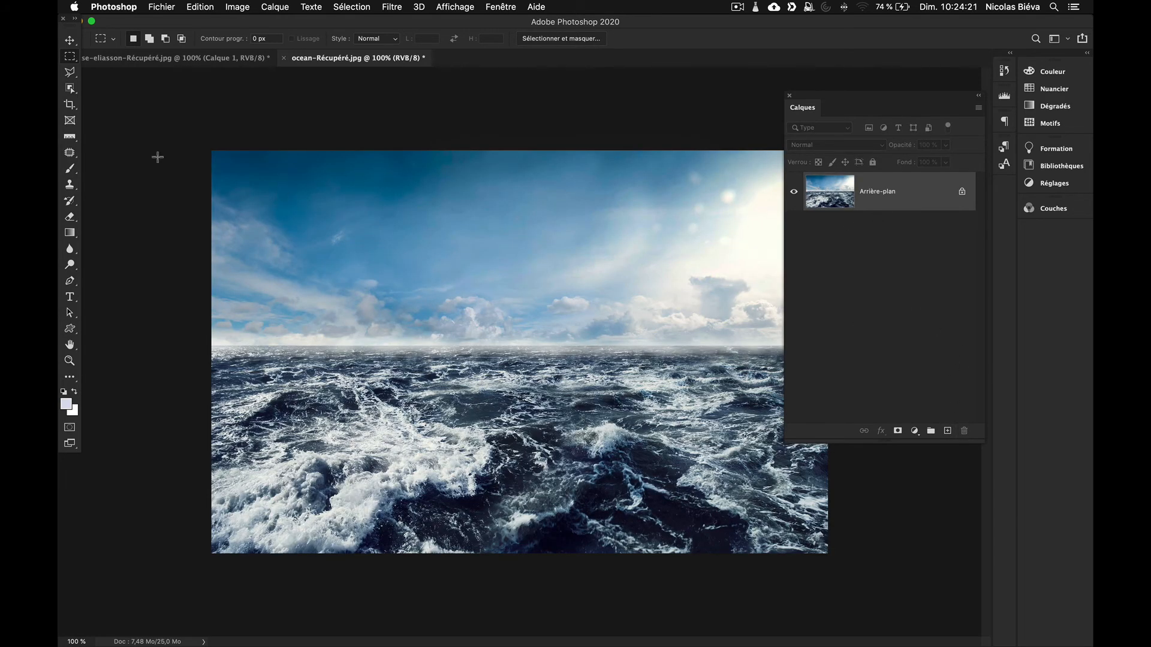
Copy a rectangular area across the ocean and horizon to a new layer, and display that layer's blending options beside the layer list
drag(313, 277, 723, 504)
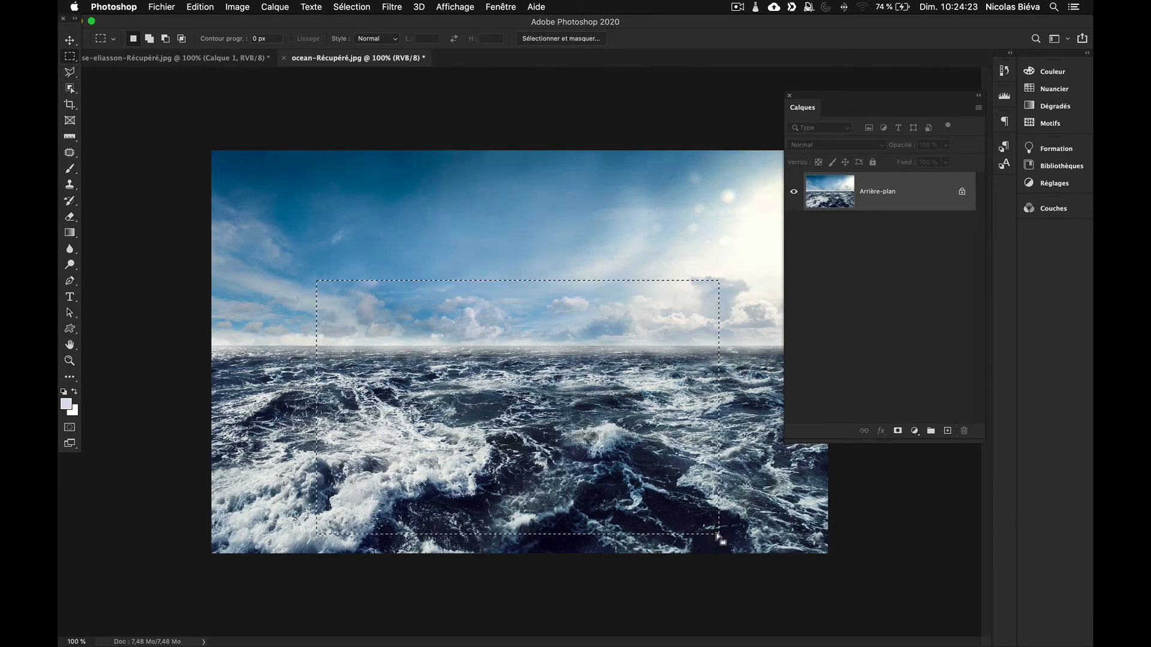
key(super+j)
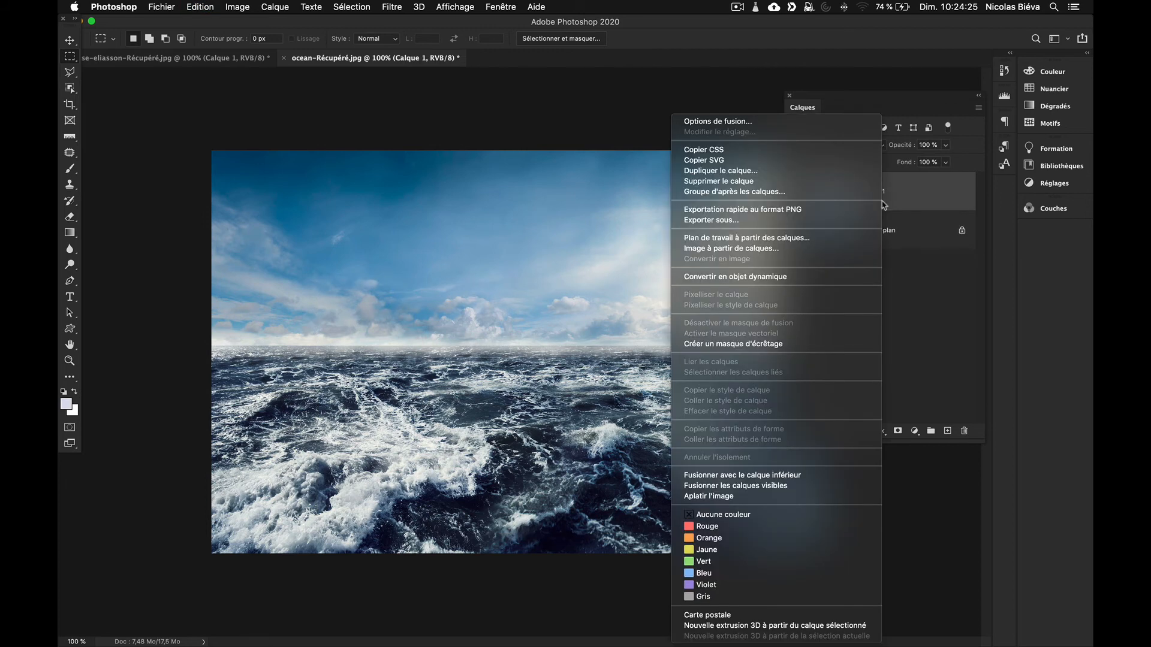
right_click(884, 205)
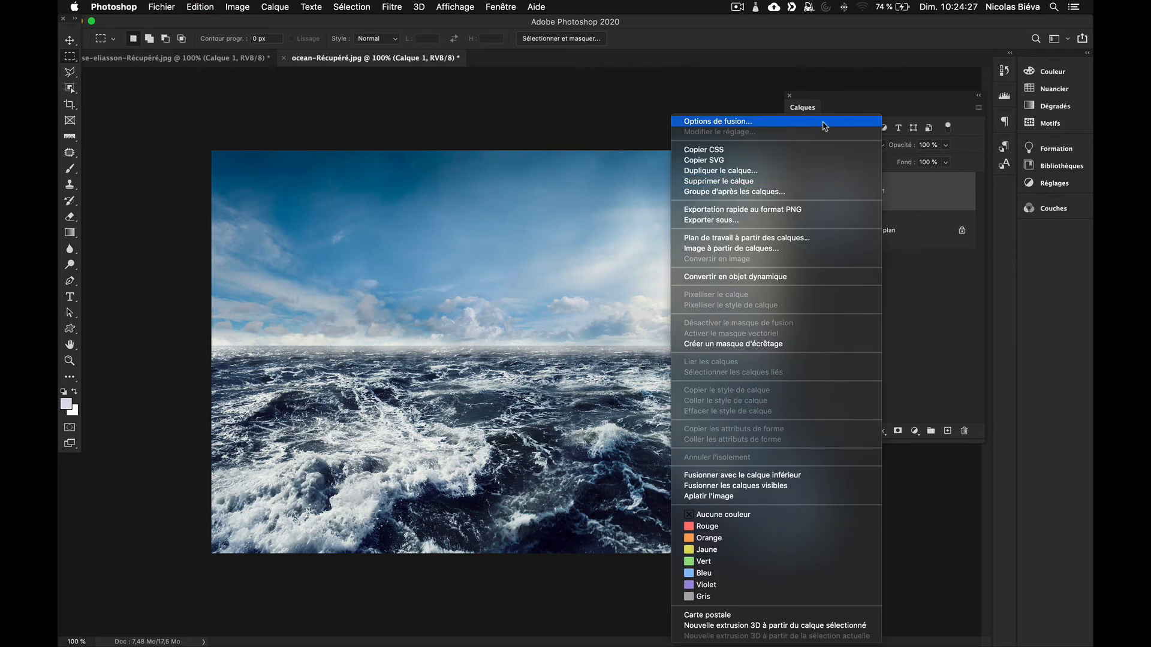
click(823, 122)
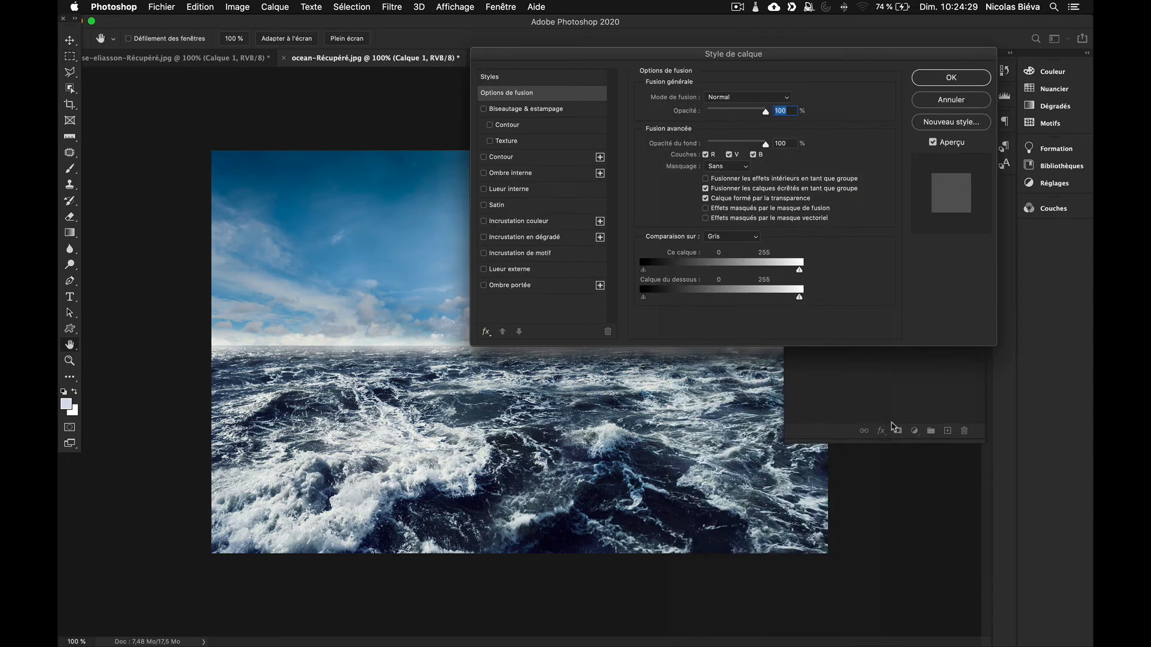
drag(631, 50, 423, 162)
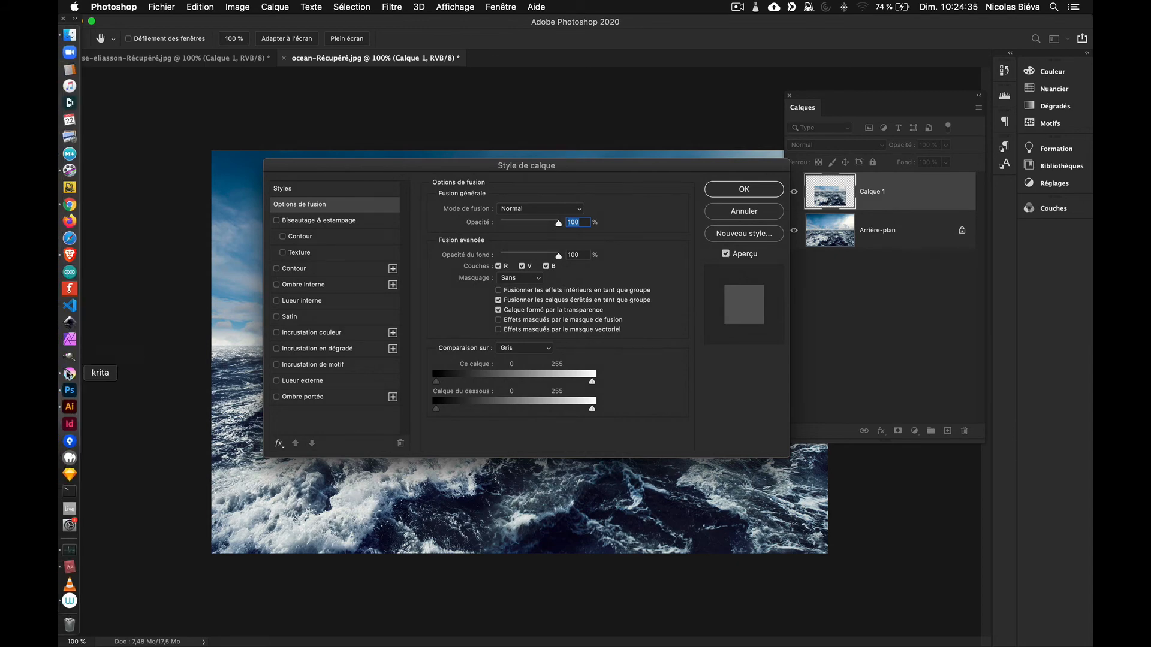
Switch back to Krita, enable the drop shadow (Ombre portée) on the pasted layer, and move the style dialog off the photo's right side
click(70, 373)
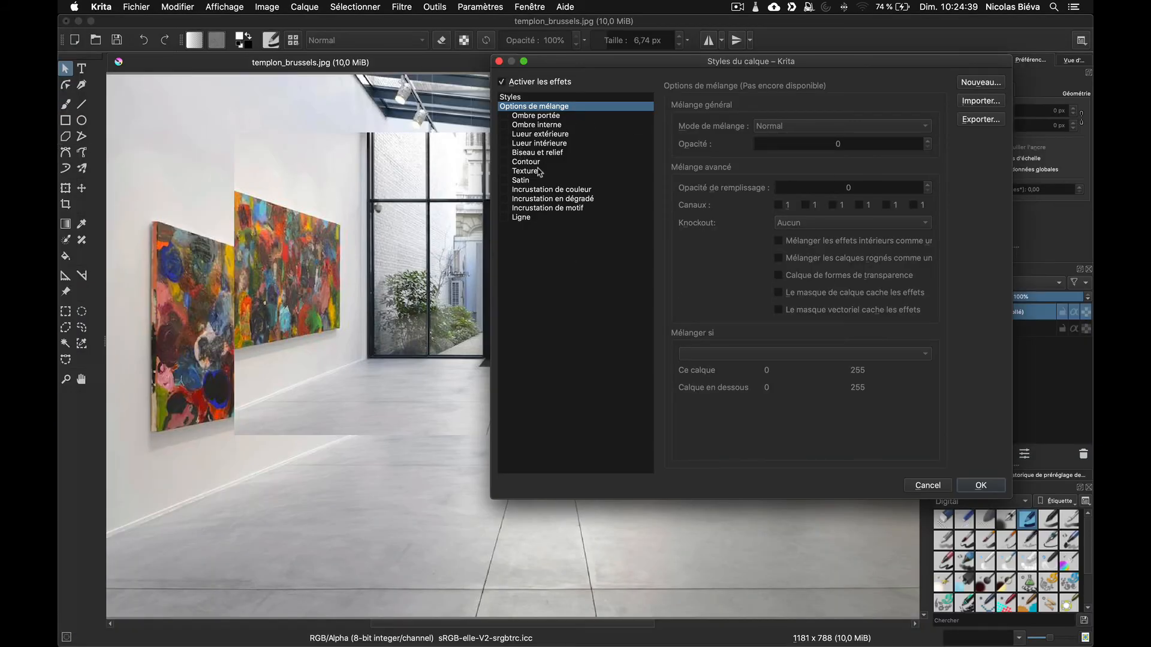
click(508, 118)
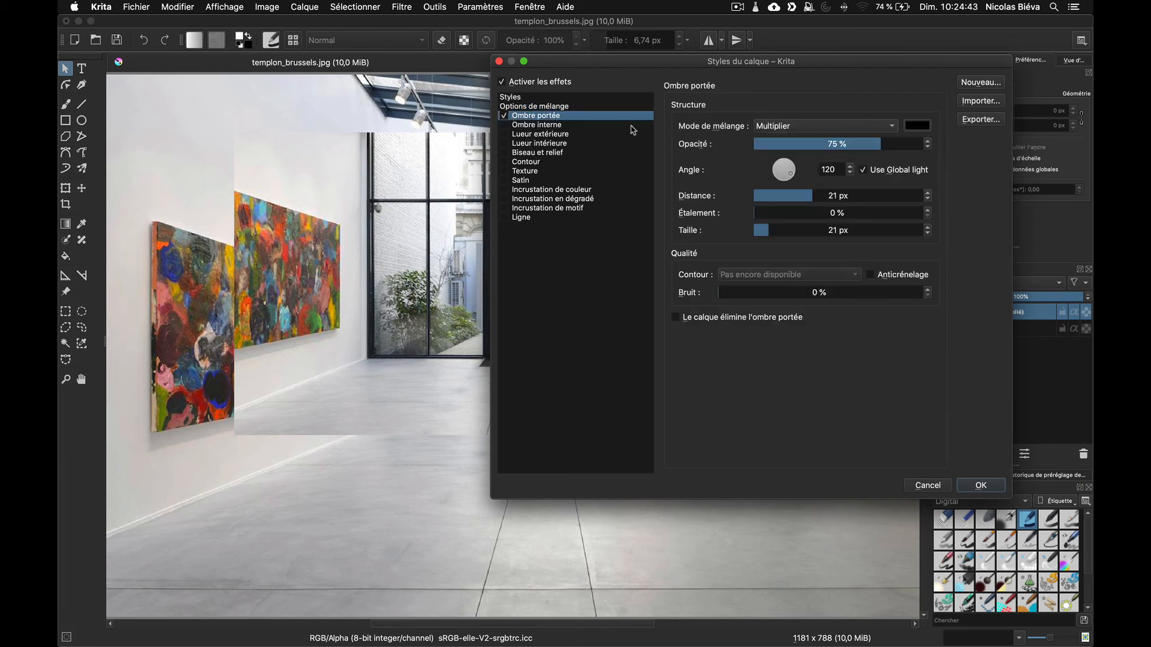
mouse_move(607, 67)
mouse_down()
mouse_move(671, 73)
mouse_move(686, 274)
mouse_move(747, 458)
mouse_move(336, 282)
mouse_move(246, 108)
mouse_move(251, 68)
mouse_up()
Set the drop shadow to 54 % opacity, a 170° angle, 39 px size and 7 px distance, and apply the style
click(528, 147)
drag(527, 147, 497, 148)
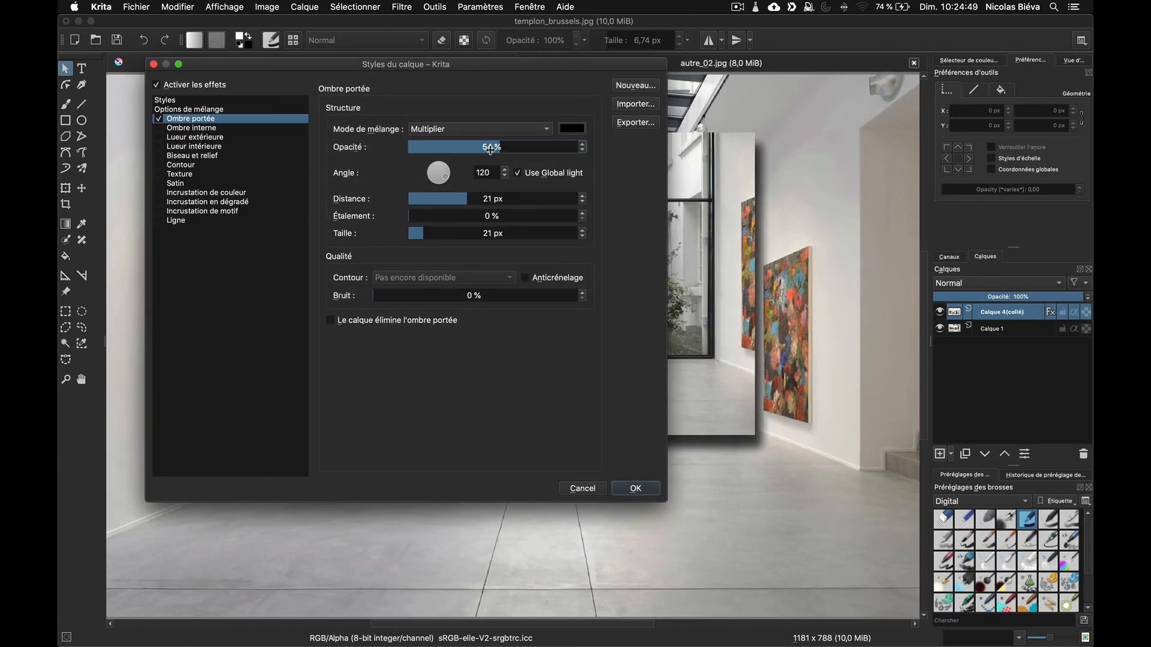
click(442, 183)
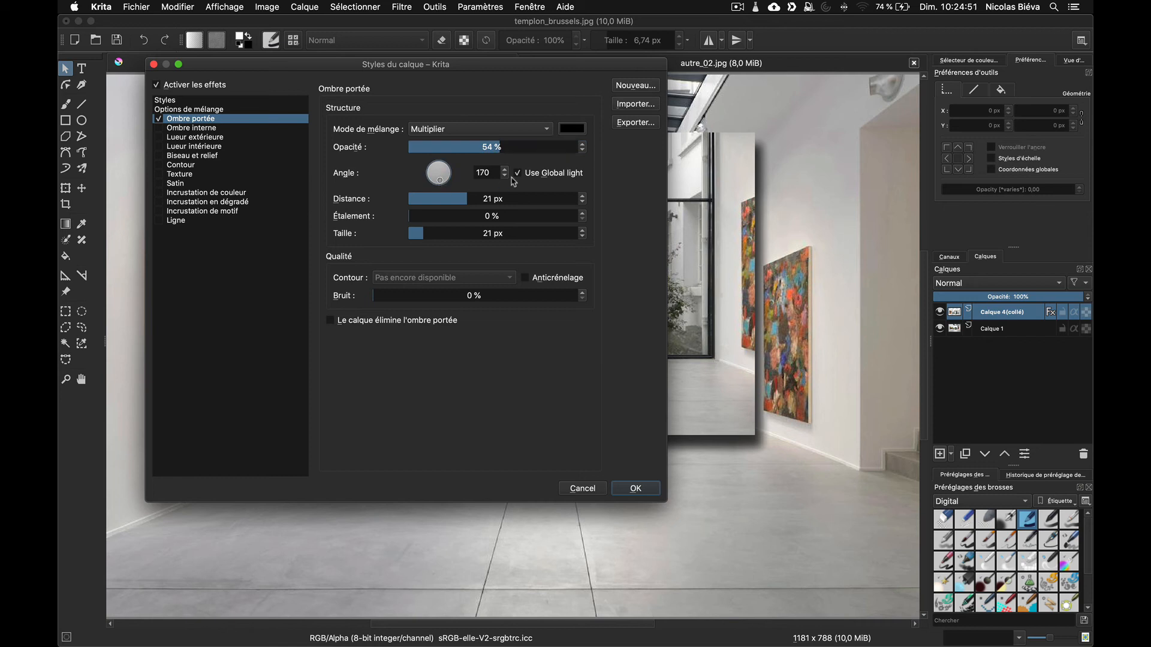
drag(426, 235, 436, 234)
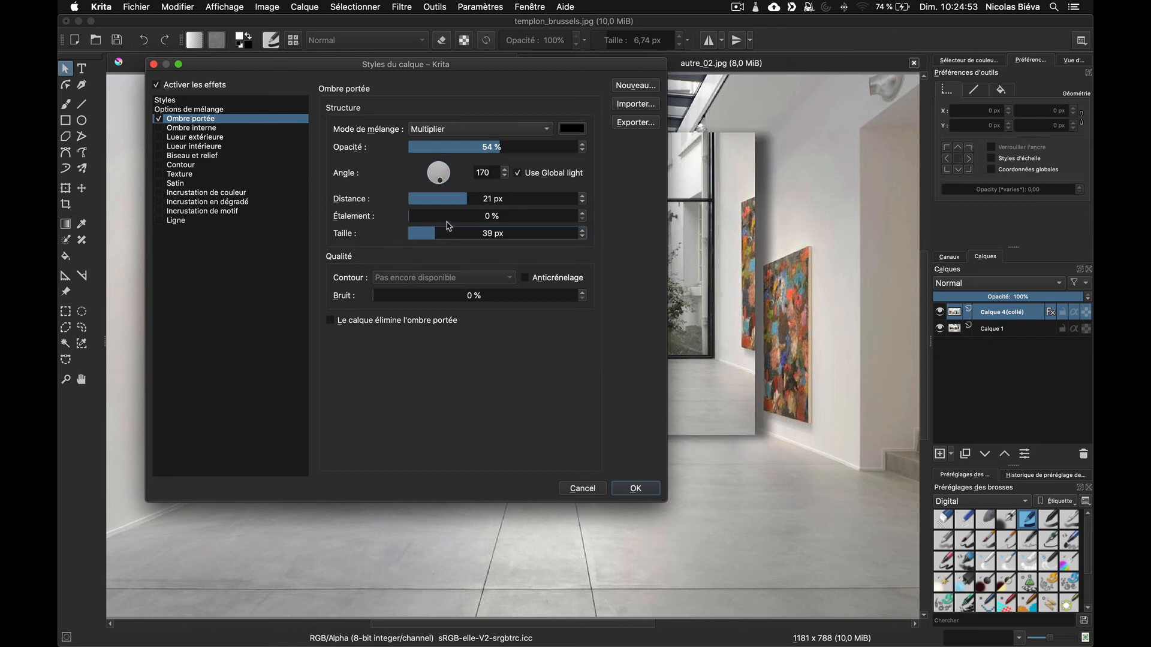
click(449, 198)
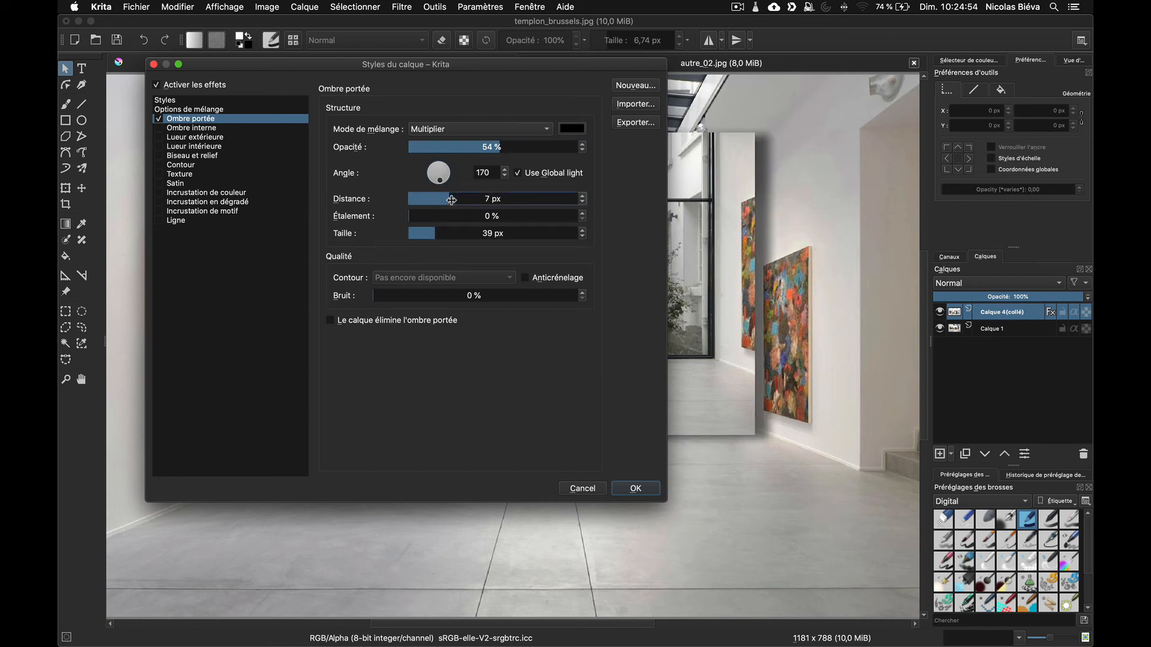
click(646, 493)
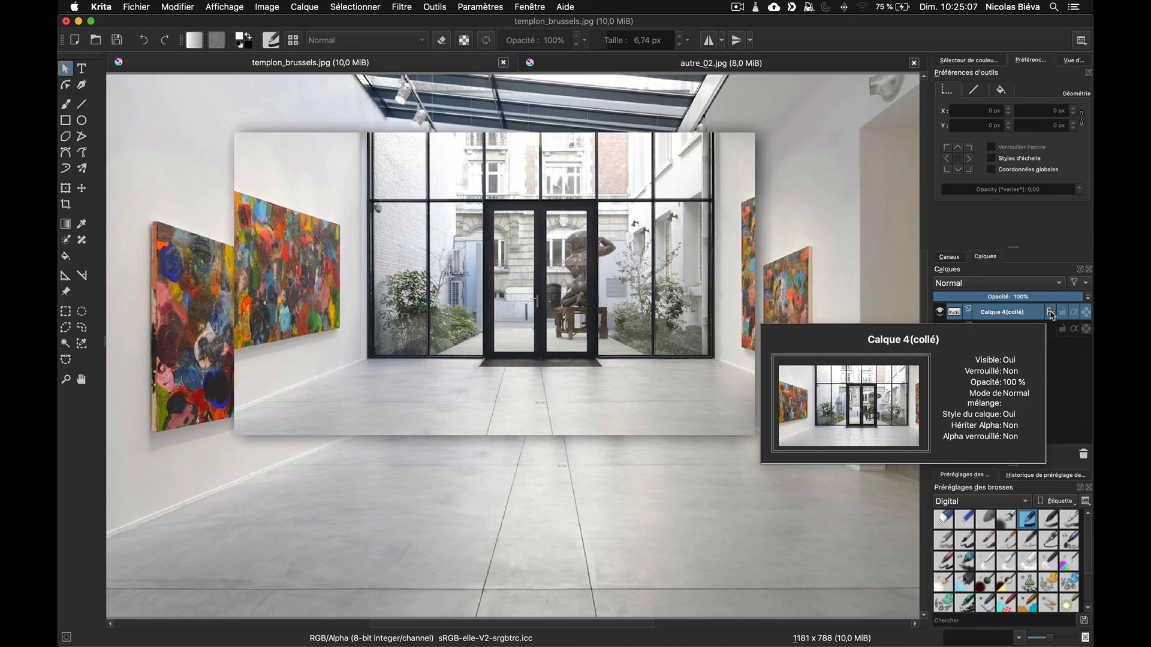
Switch the pasted layer's style effects off and on again twice to compare the image with and without the shadow
click(1050, 312)
click(1050, 312)
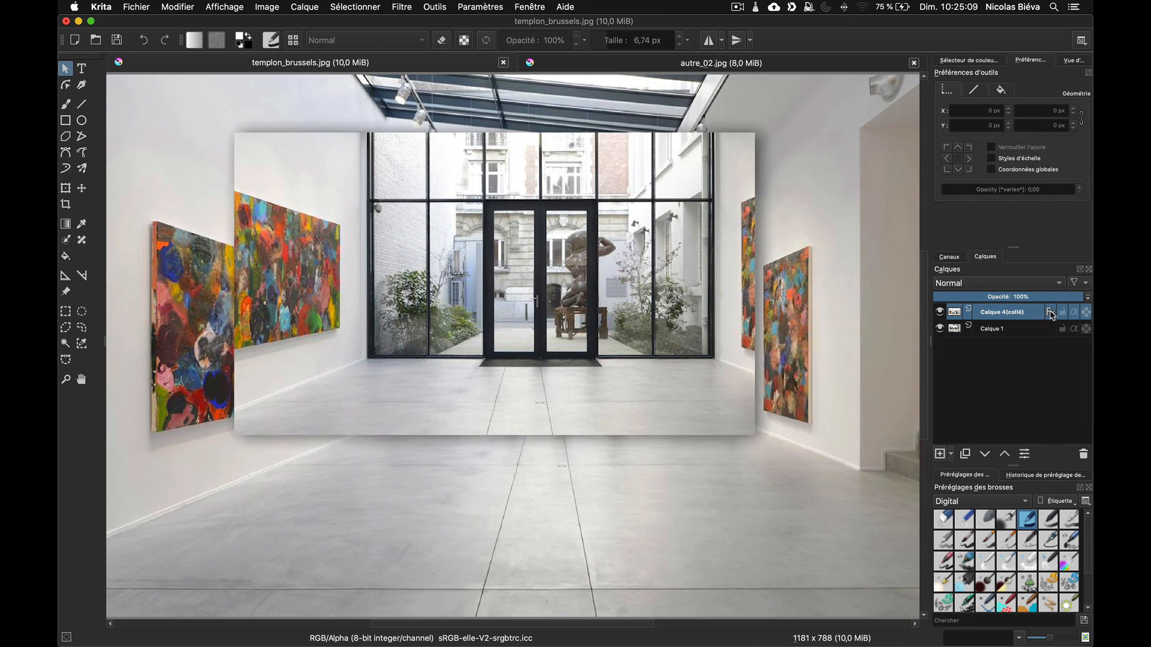
click(1050, 312)
click(1051, 312)
Reopen the layer style settings of Calque 4(collé) to review them, and close them without changes
click(303, 7)
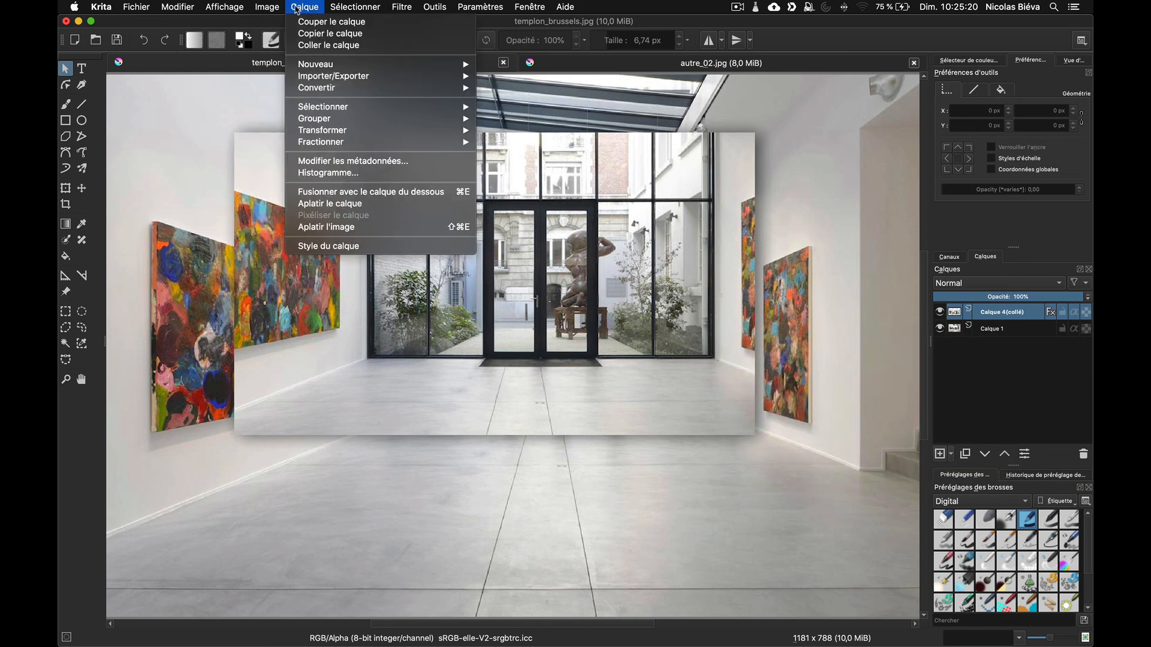
click(342, 247)
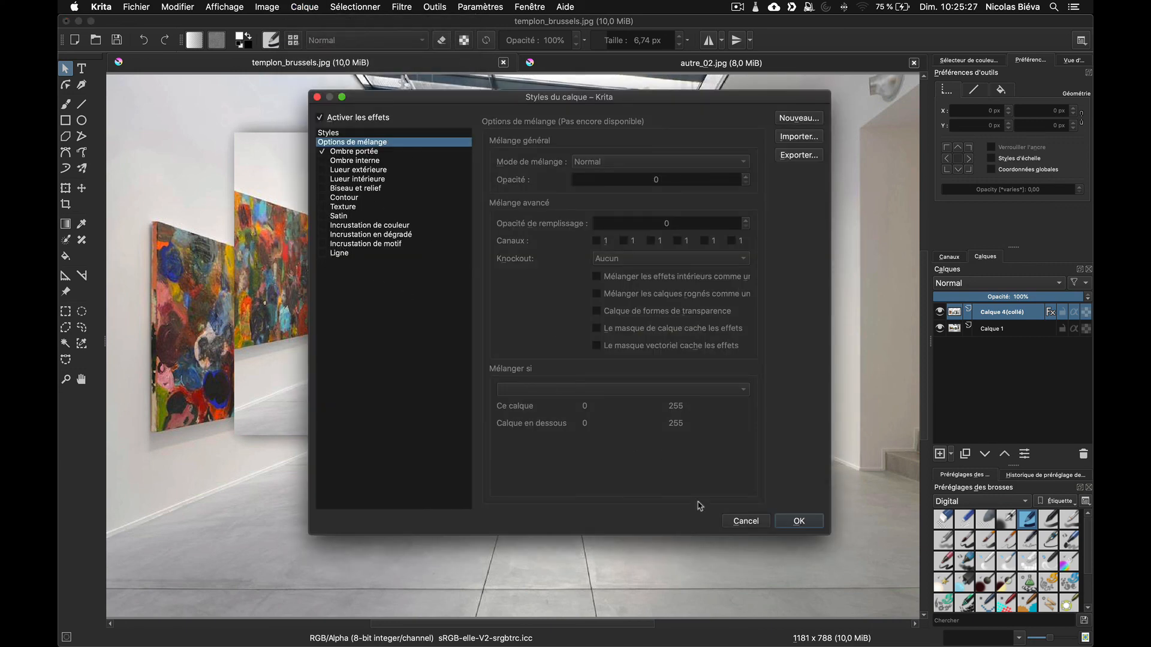
click(747, 523)
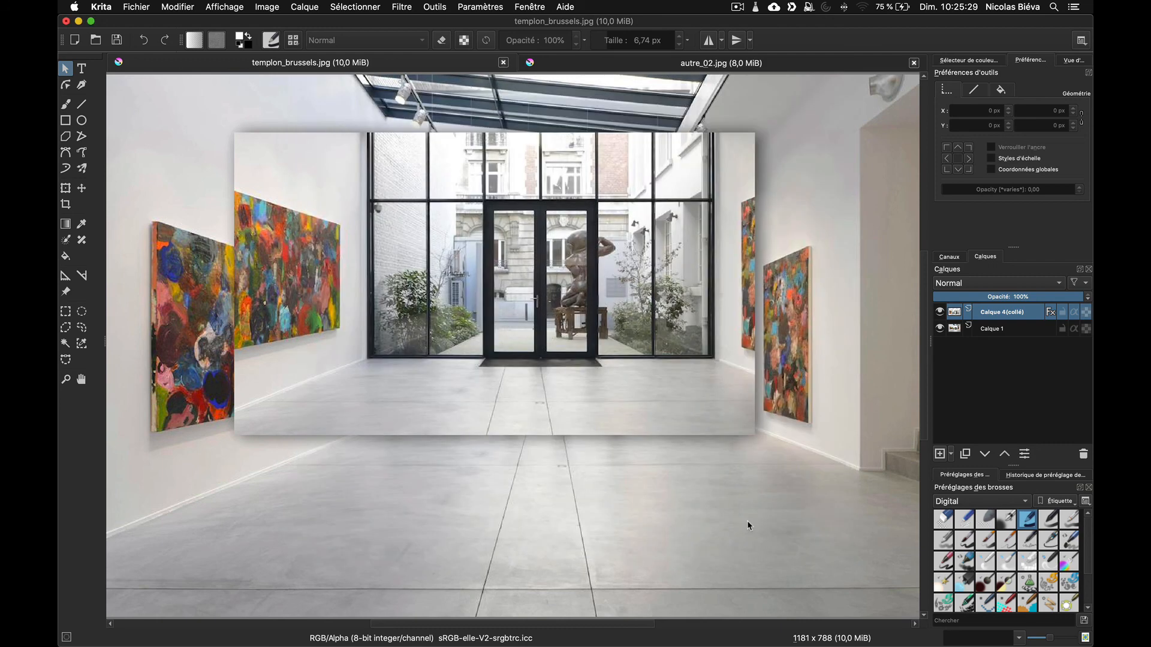